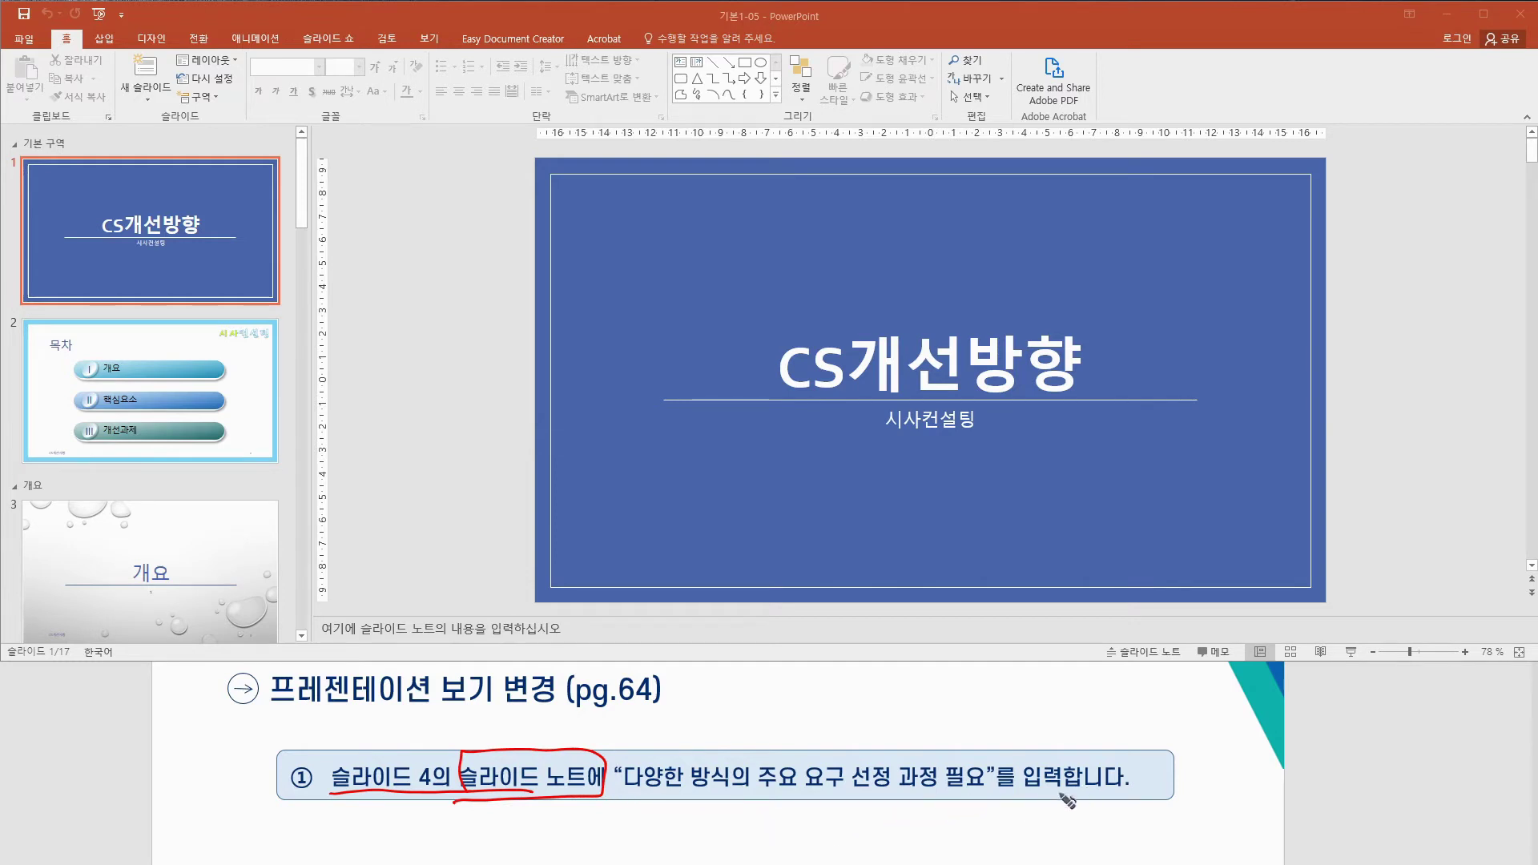
mouse_move(1048, 793)
left_mouse_down()
mouse_move(1023, 779)
mouse_move(1060, 793)
left_mouse_up()
left_click_drag(553, 745, 554, 744)
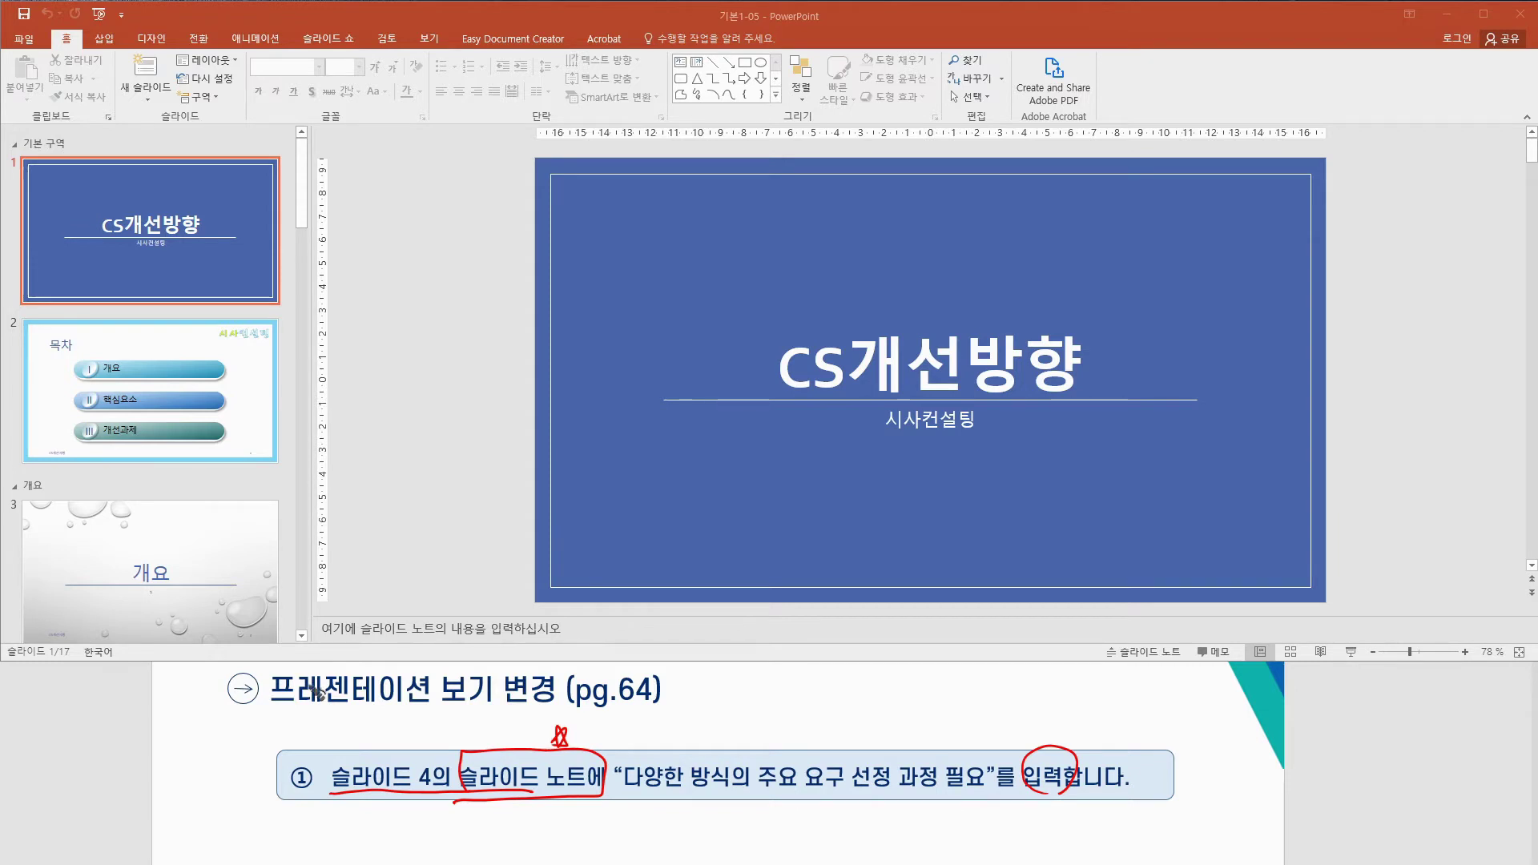
mouse_move(313, 651)
left_mouse_down()
mouse_move(315, 617)
mouse_move(721, 610)
mouse_move(1459, 634)
mouse_move(547, 665)
mouse_move(318, 656)
left_mouse_up()
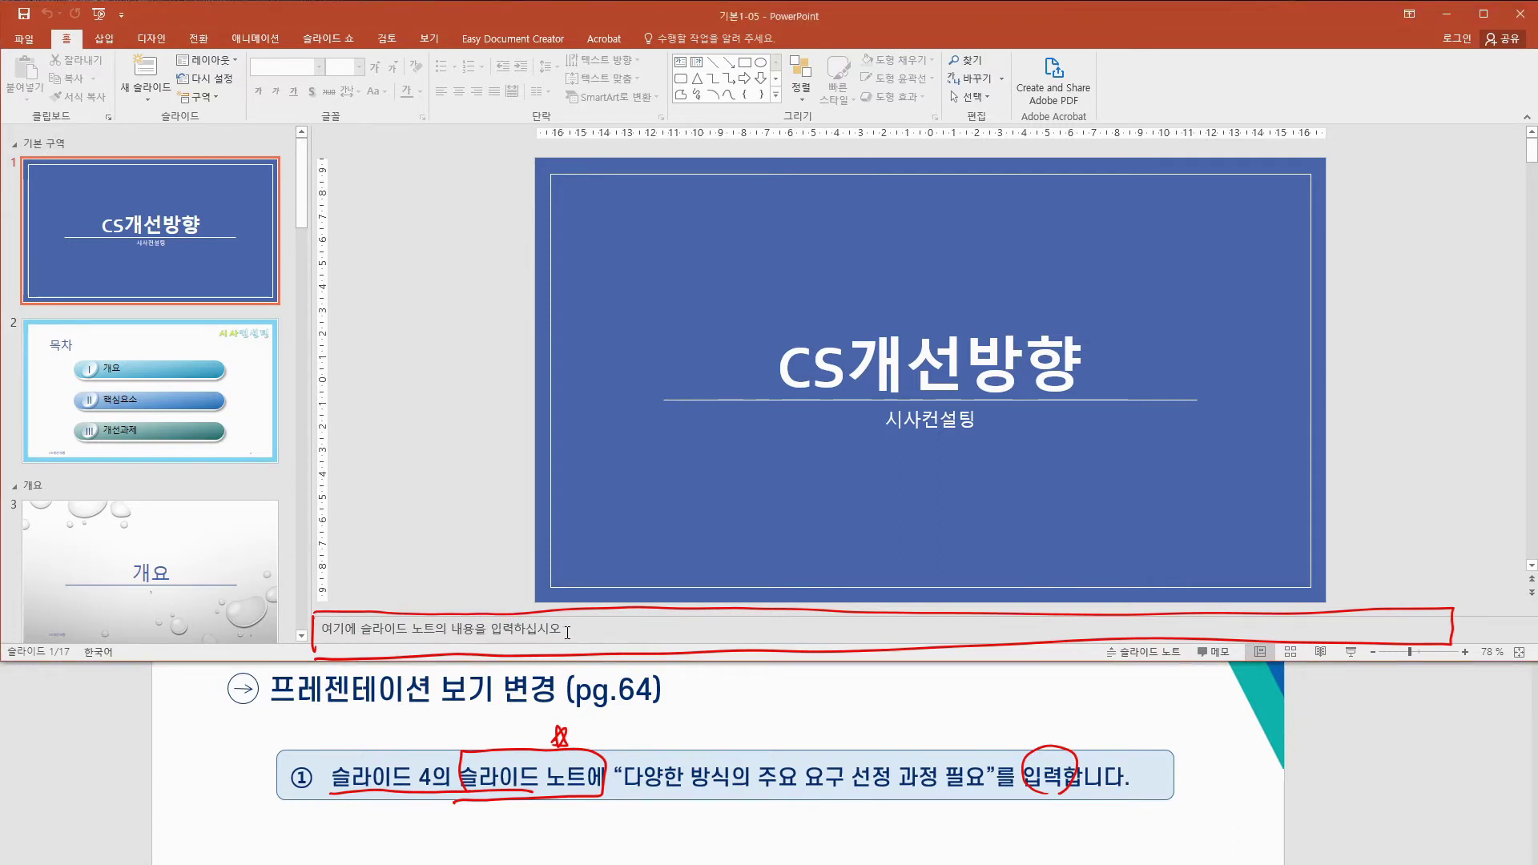
- Collapse the slide notes area below the title slide and expand it again
left_click_drag(578, 614, 580, 639)
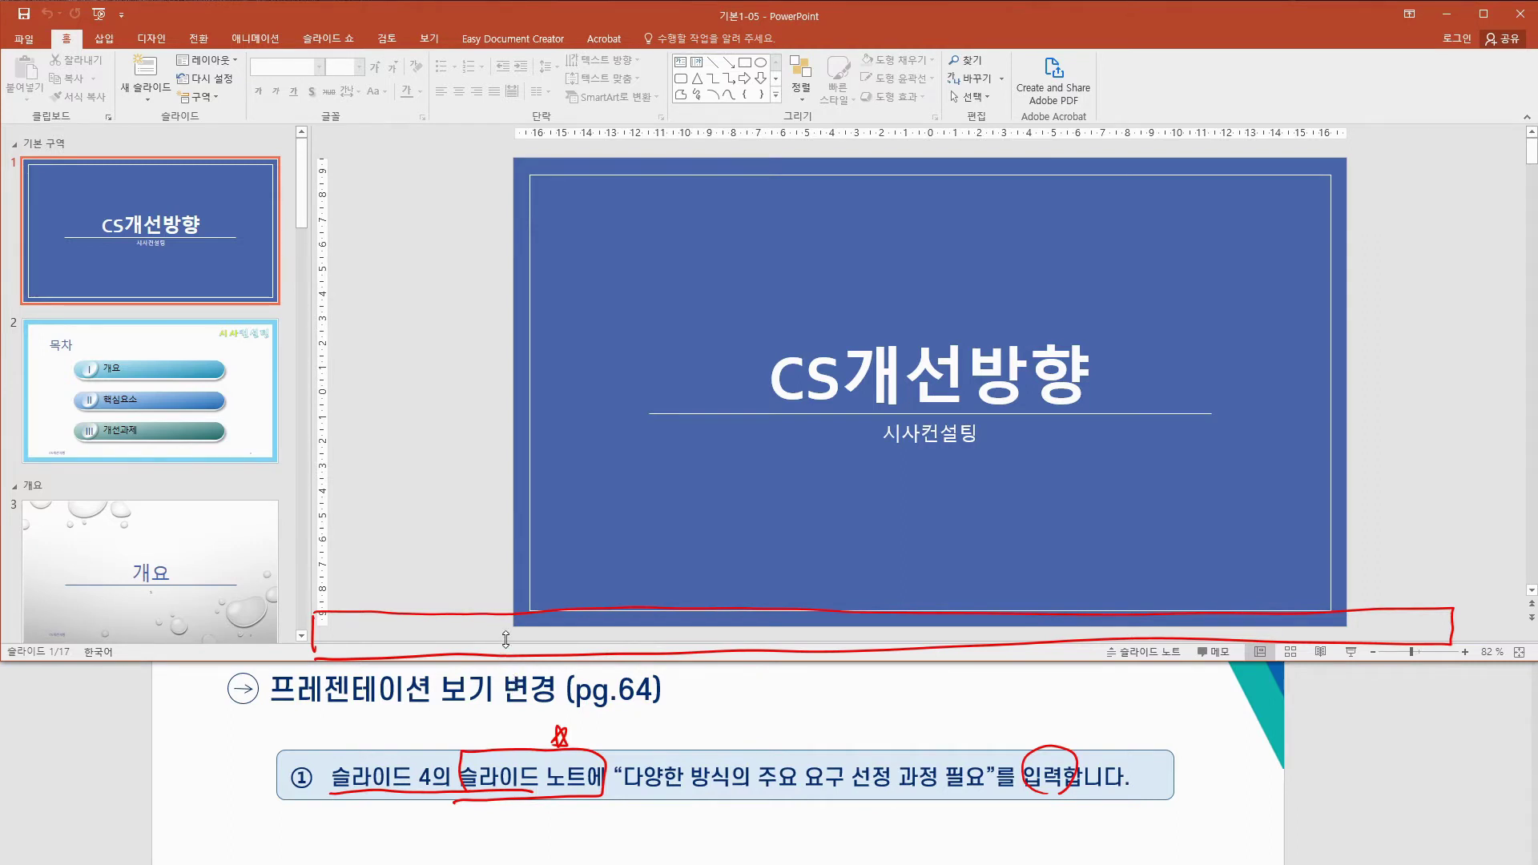
left_click_drag(505, 638, 509, 621)
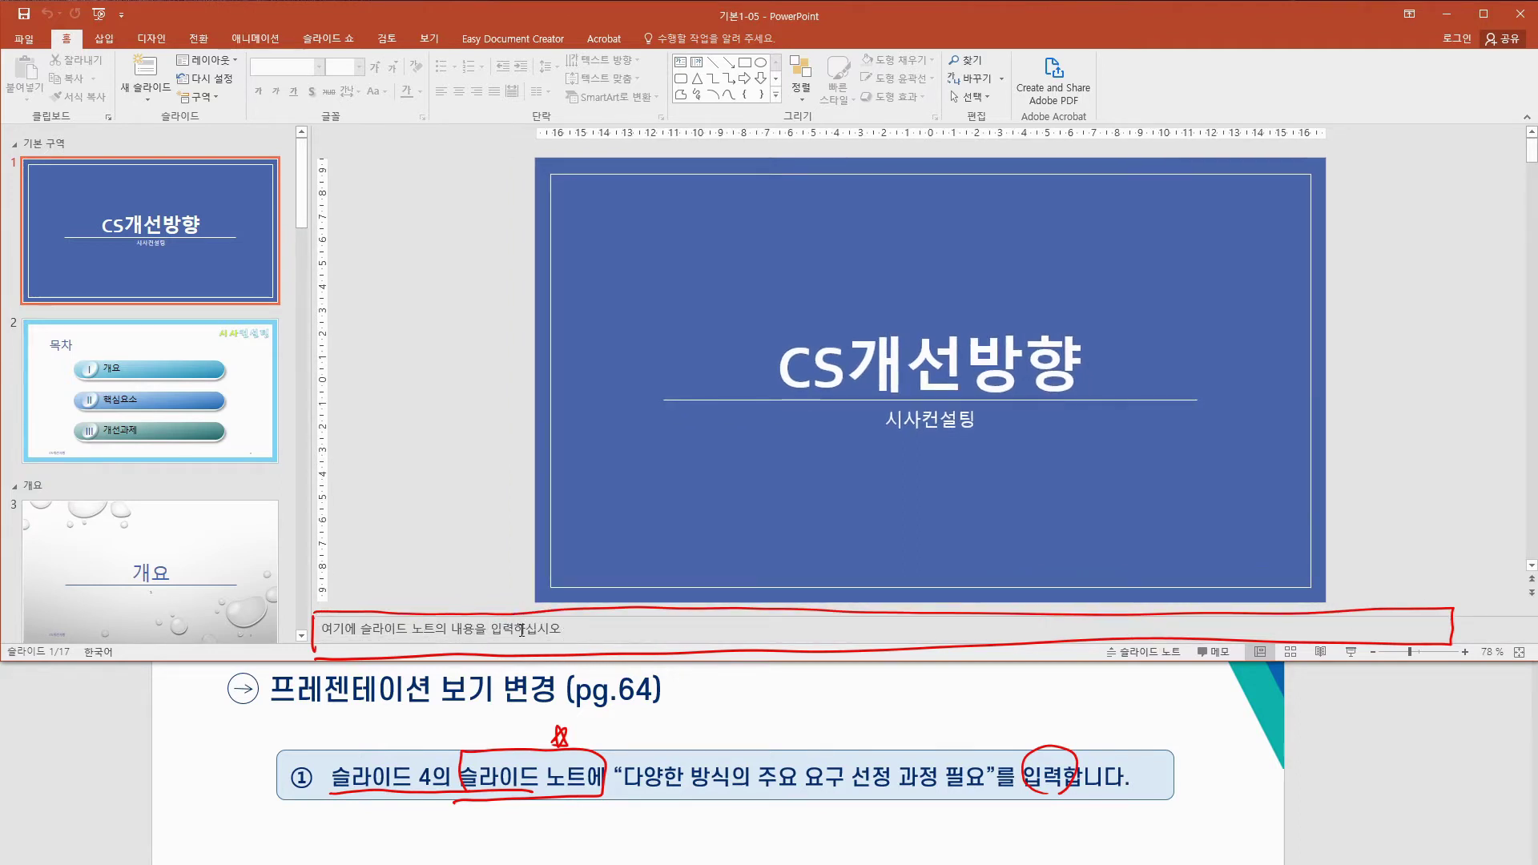
- Add the note "다양한 방식의 주요 요구 선정 과정 필요" to the title slide's speaker notes
left_click(1091, 624)
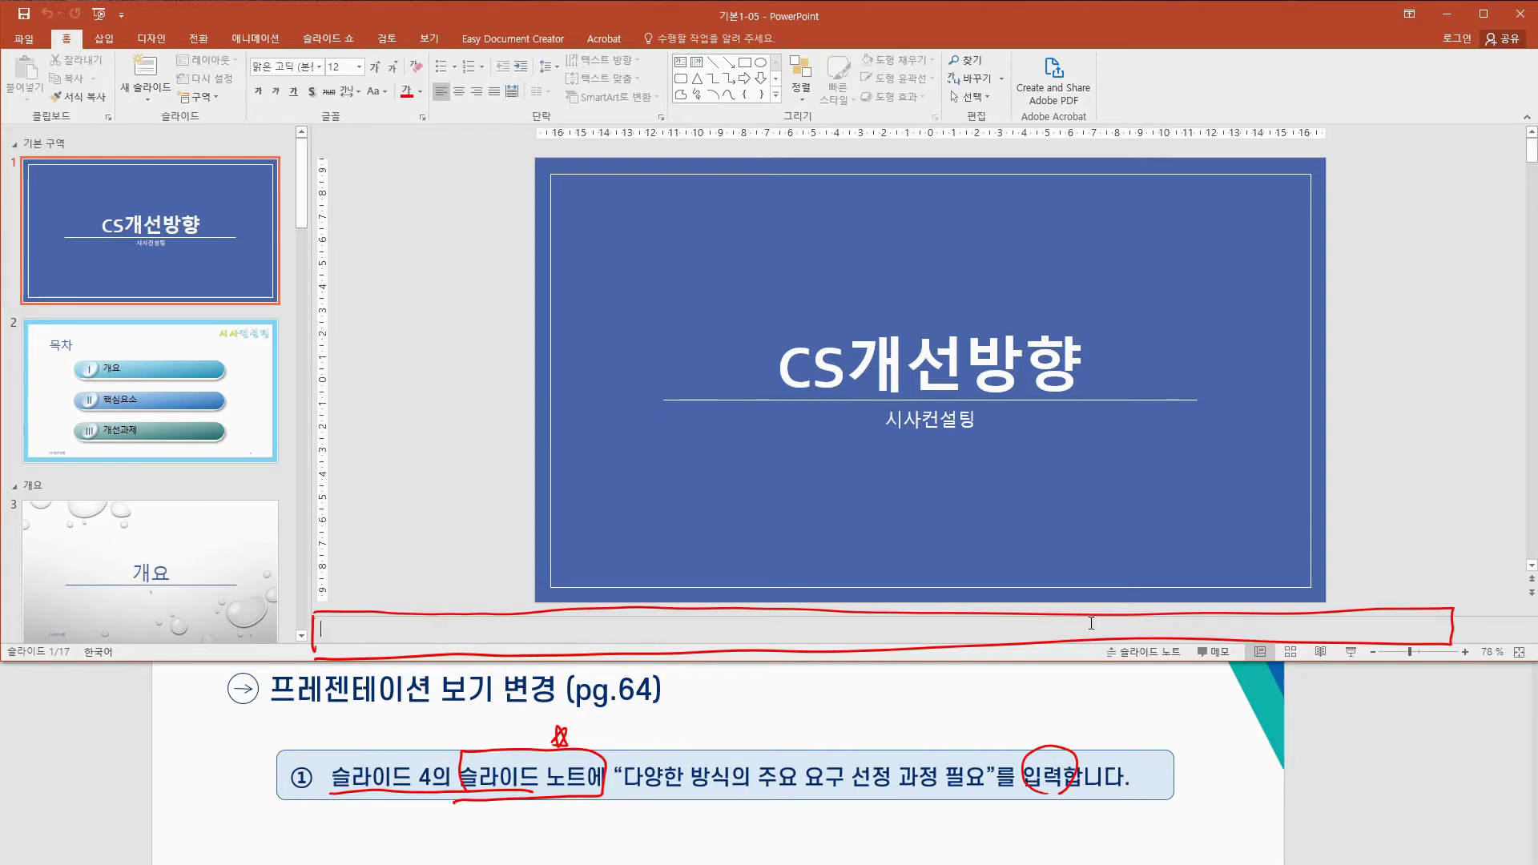
type("ek")
key("BackSpace")
key("BackSpace")
key("BackSpace")
key("BackSpace")
key("BackSpace")
key("Hangul")
type("다양한 방식의 주요 요구 ㅅ")
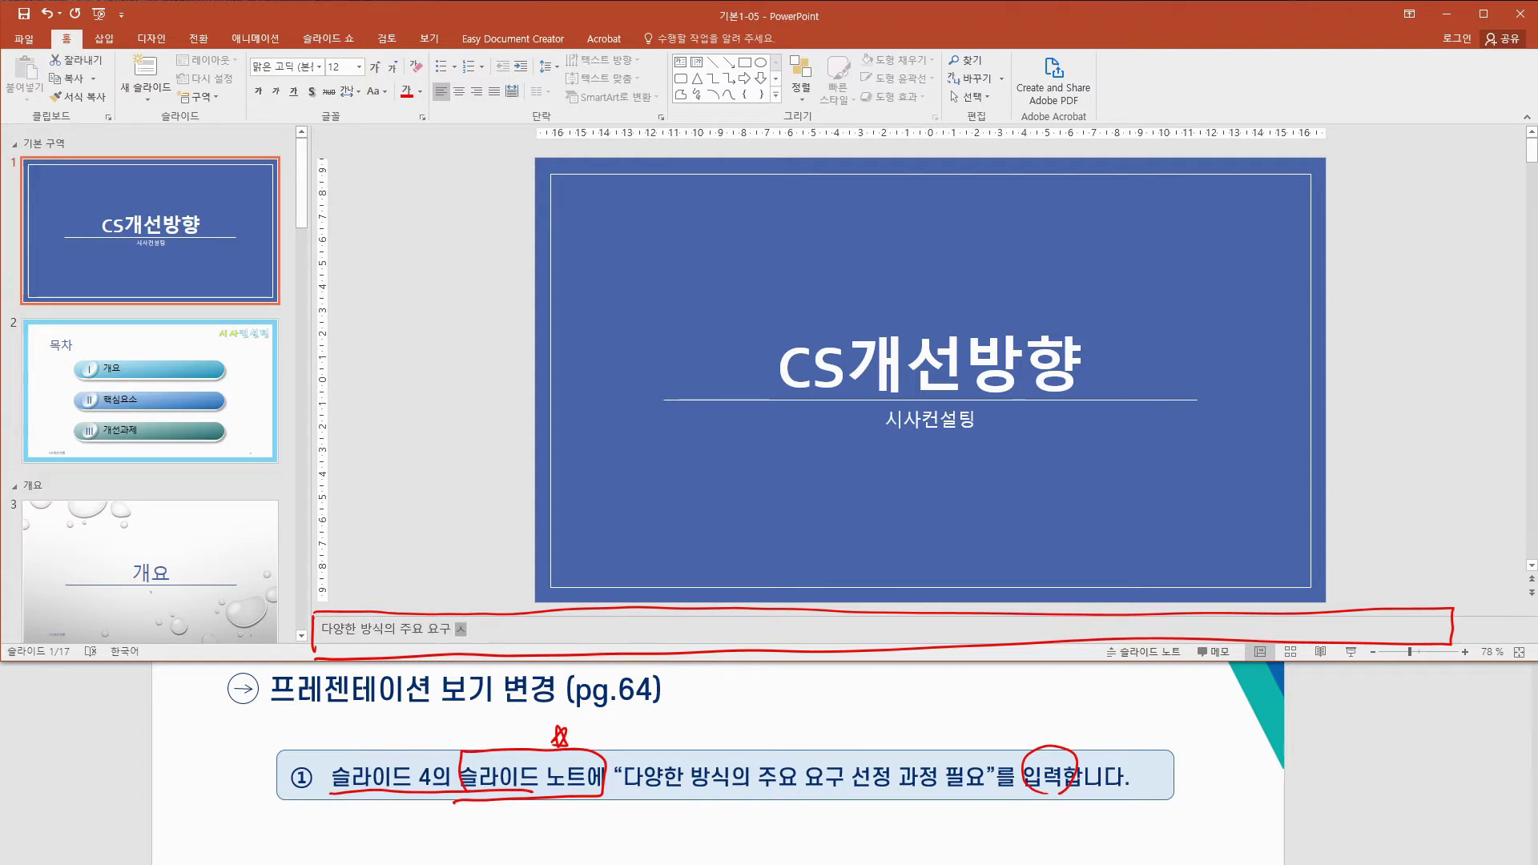
type("정 과")
key("BackSpace")
key("BackSpace")
key("BackSpace")
key("BackSpace")
key("BackSpace")
type("선정 과정 필요")
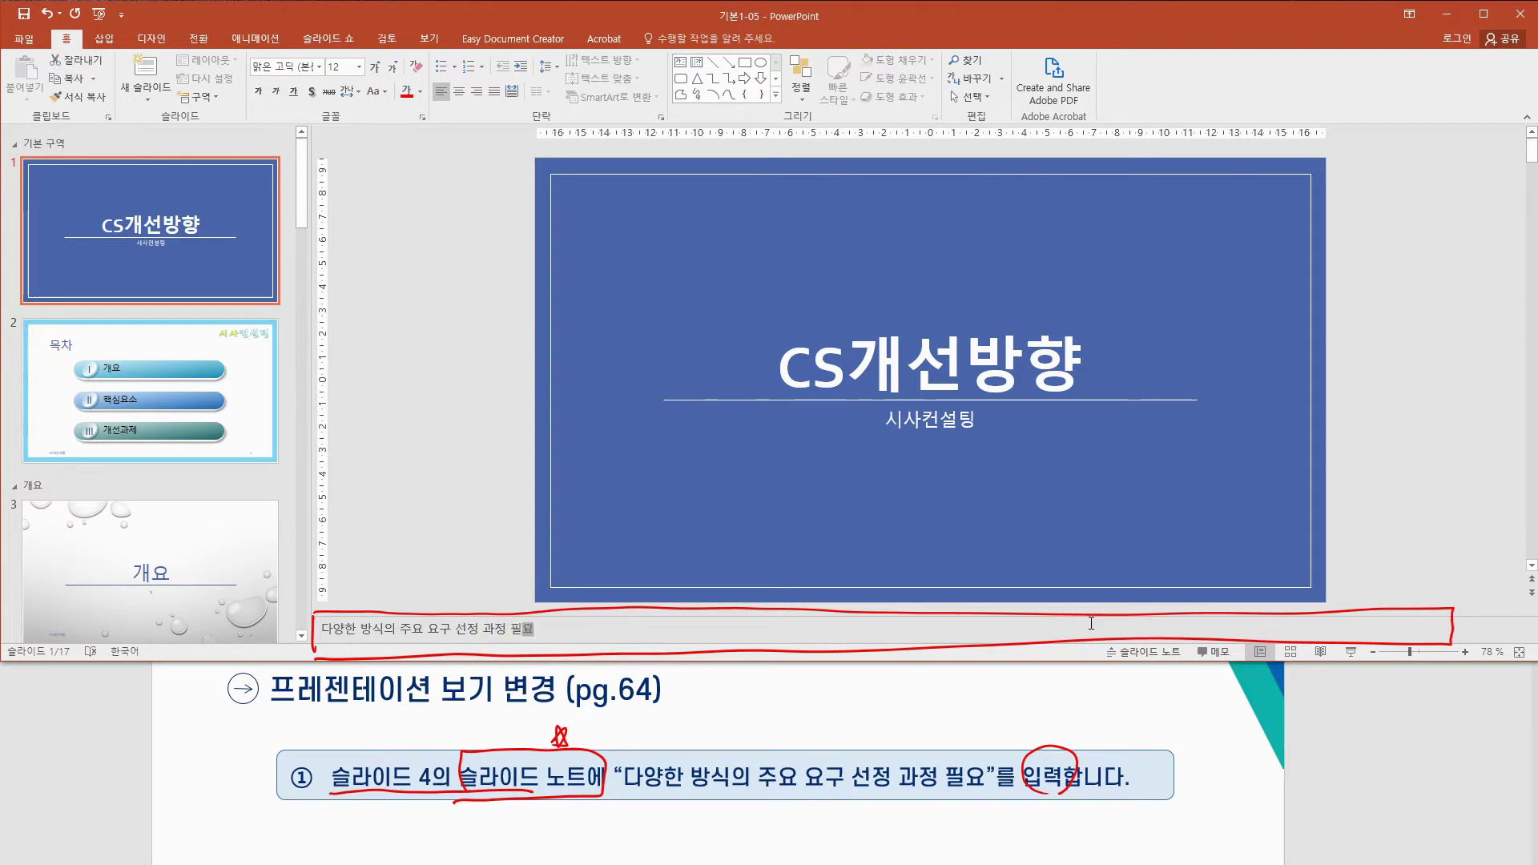
left_click(396, 578)
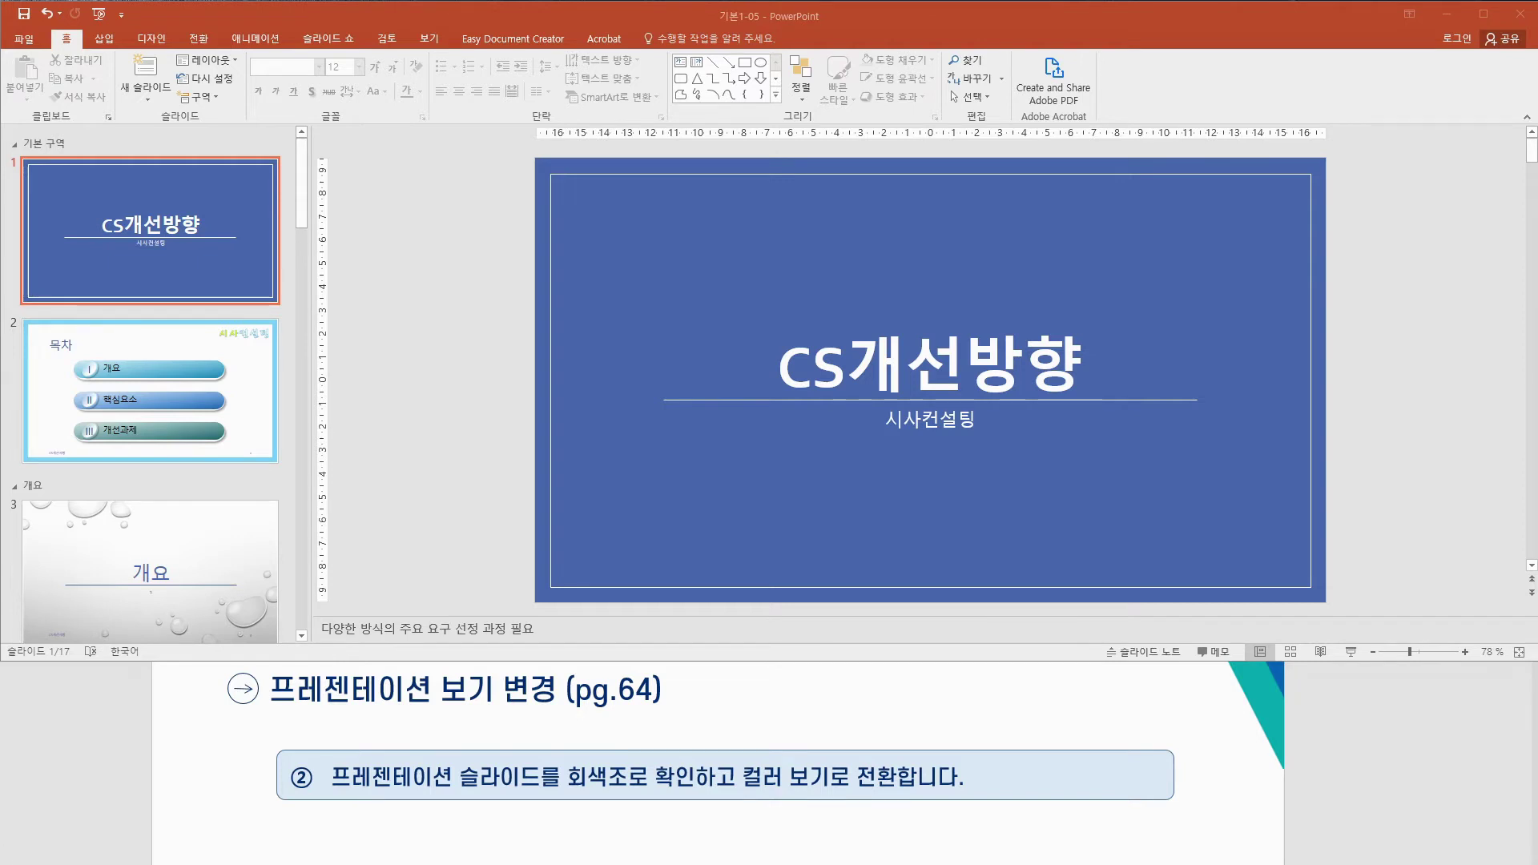
mouse_move(623, 791)
left_mouse_down()
mouse_move(580, 784)
mouse_move(700, 789)
mouse_move(686, 792)
left_mouse_up()
mouse_move(736, 730)
left_mouse_down()
mouse_move(691, 818)
mouse_move(738, 765)
mouse_move(793, 777)
mouse_move(757, 795)
left_mouse_up()
mouse_move(919, 792)
left_mouse_down()
mouse_move(867, 795)
mouse_move(913, 793)
mouse_move(863, 775)
left_mouse_up()
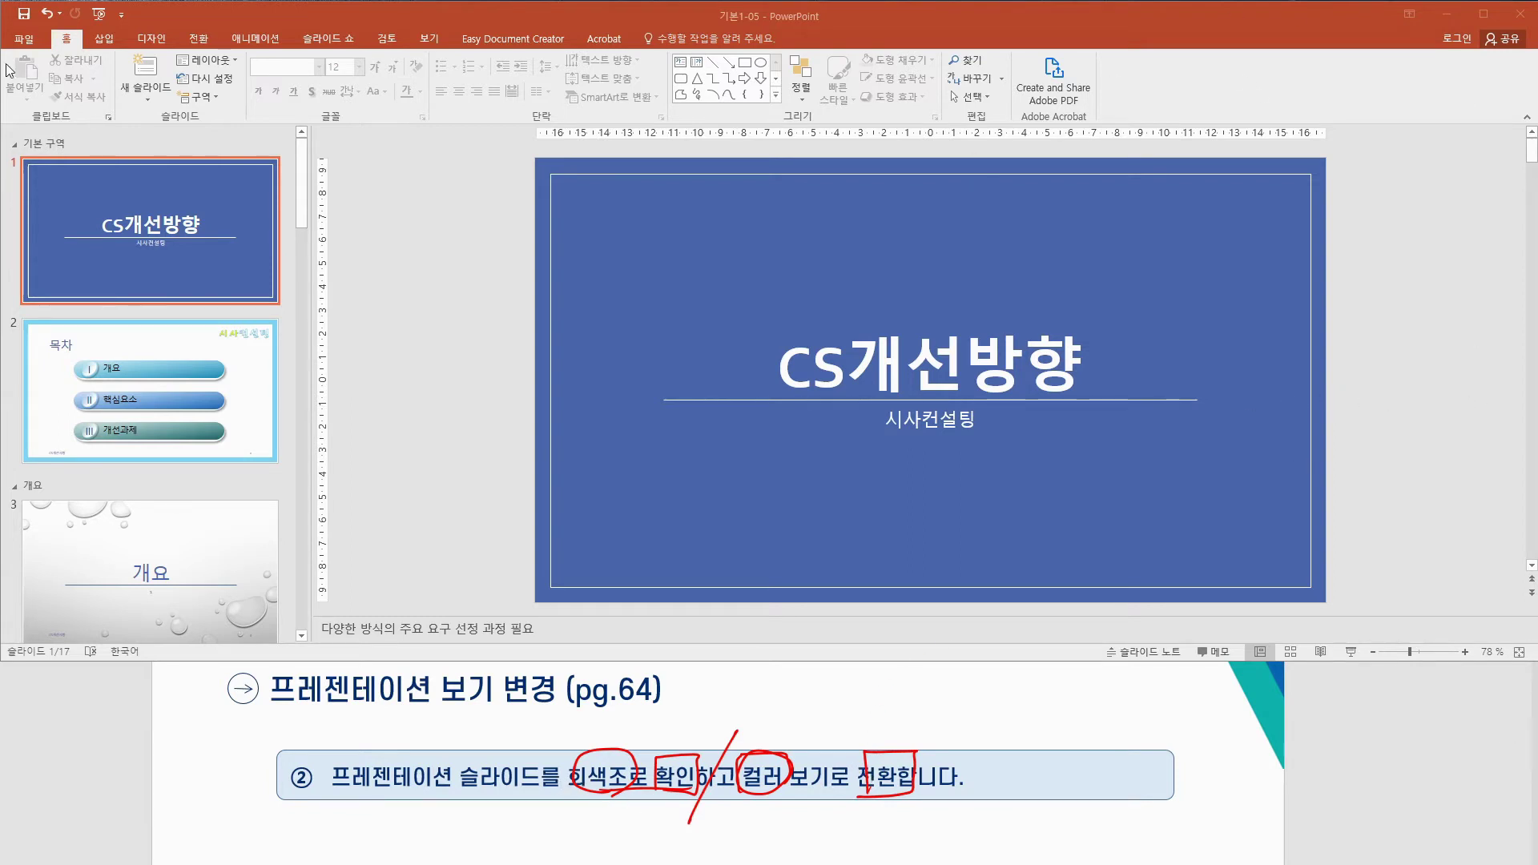
- Check the presentation's slides in grayscale (회색조) view and return to color view
left_click(428, 38)
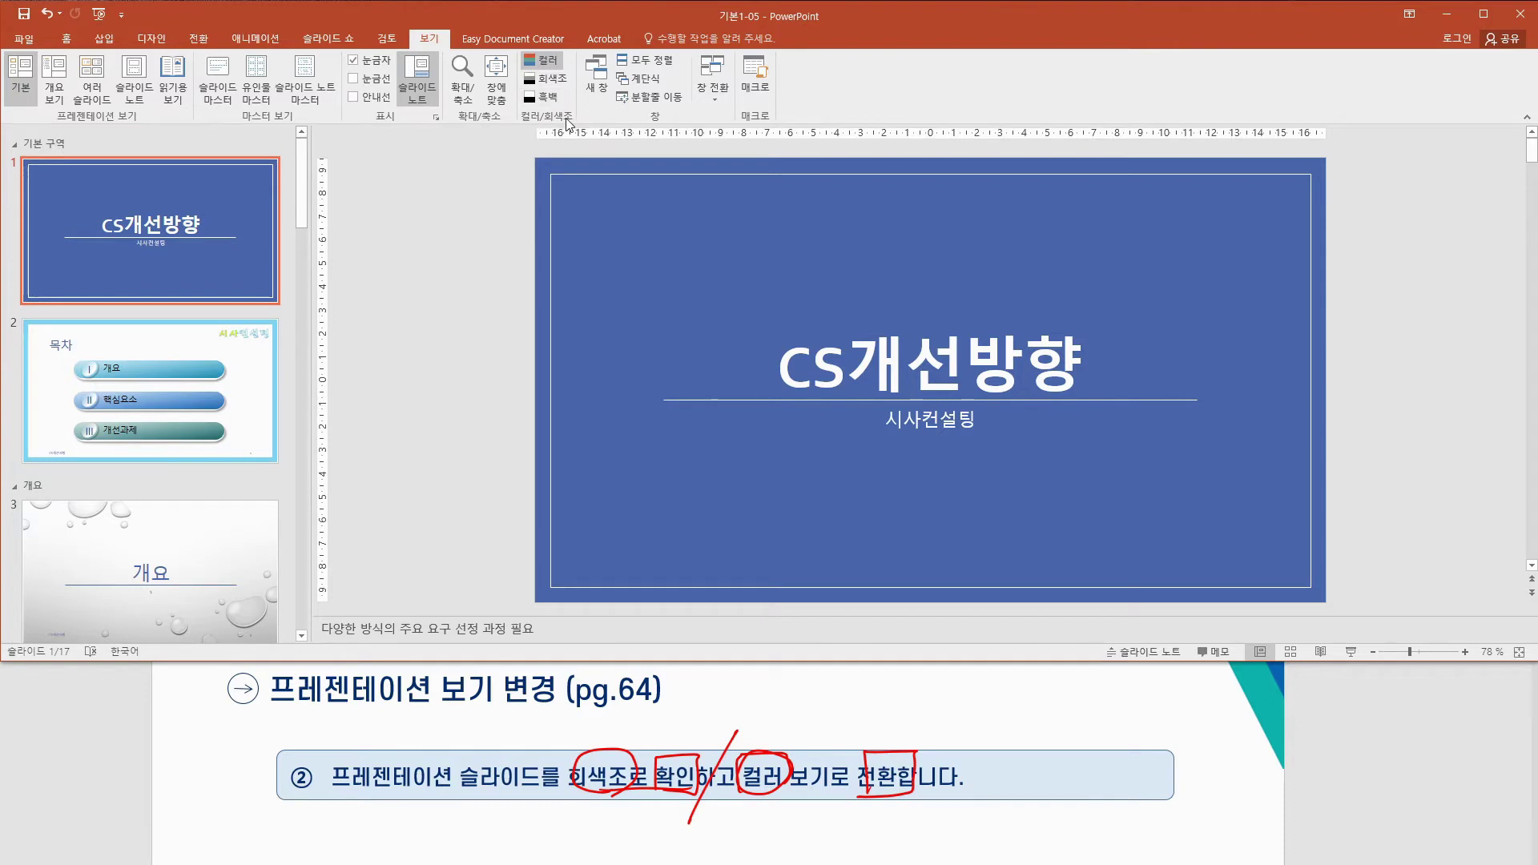
left_click(560, 79)
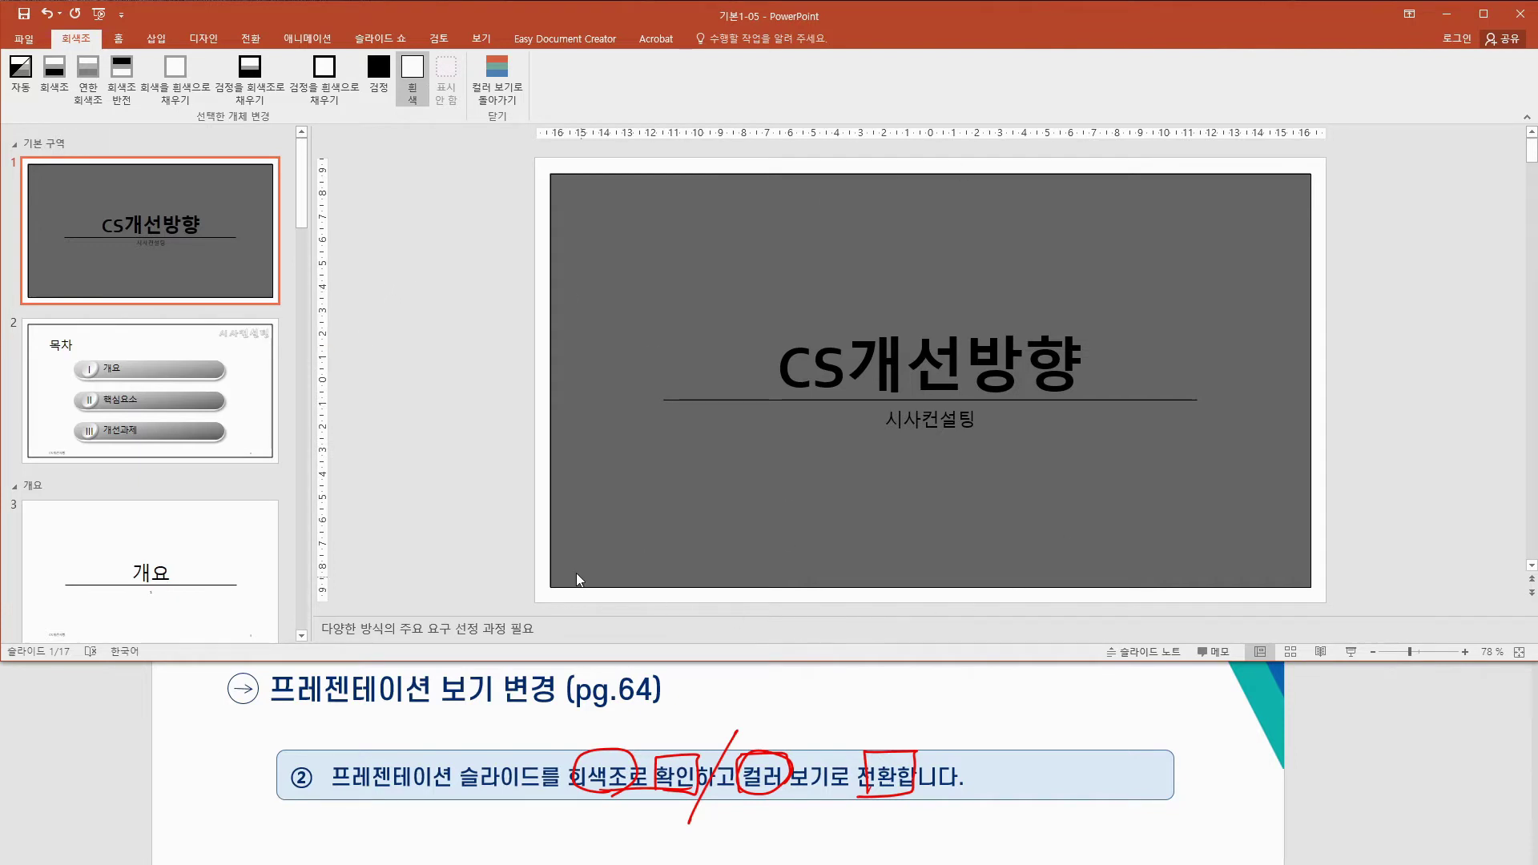
scroll(218, 386, "down", 5)
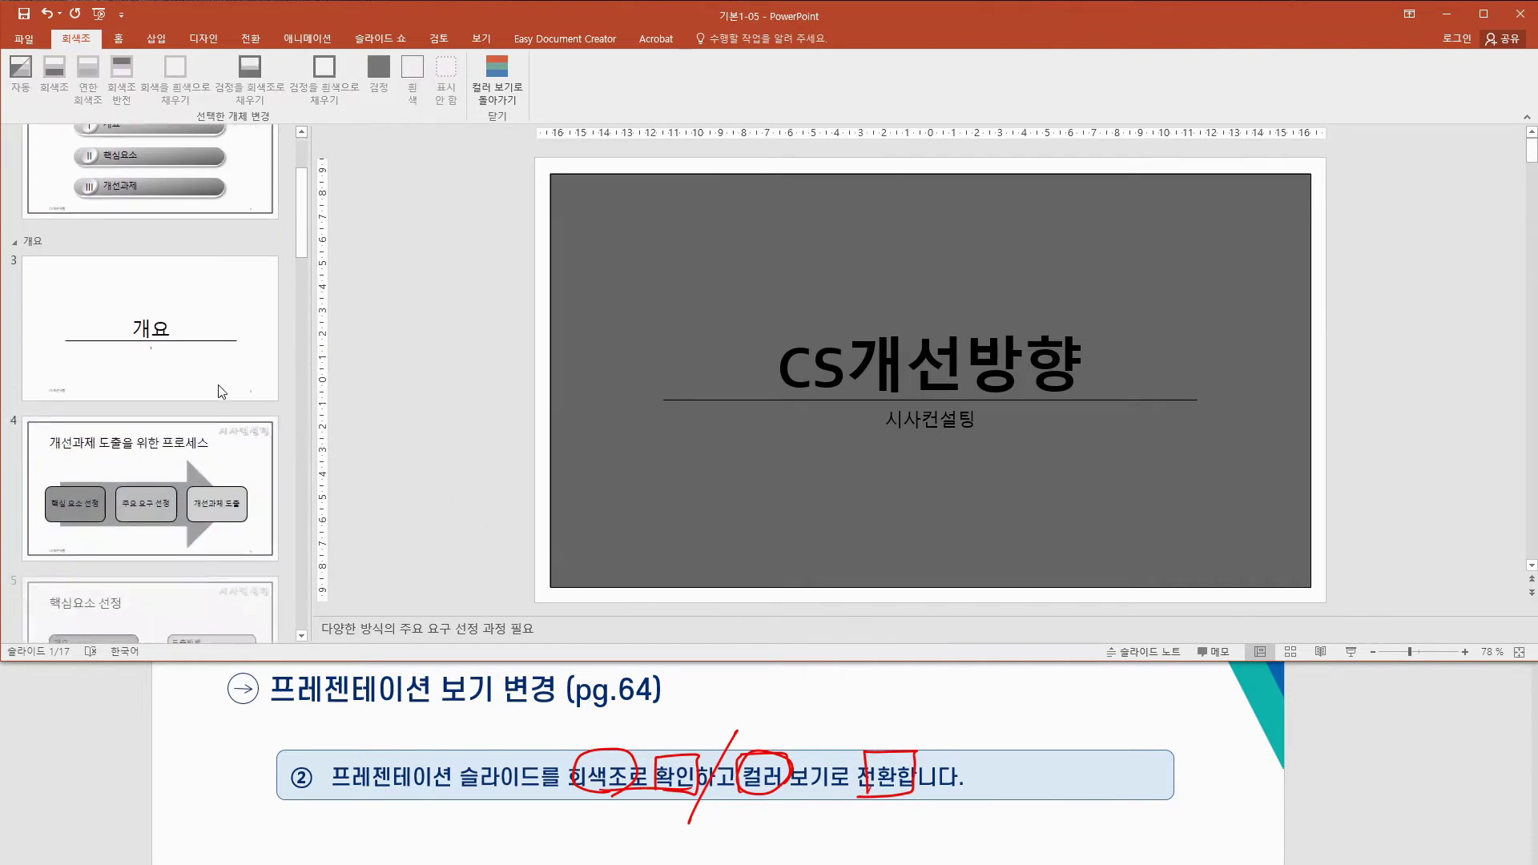
scroll(218, 386, "down", 10)
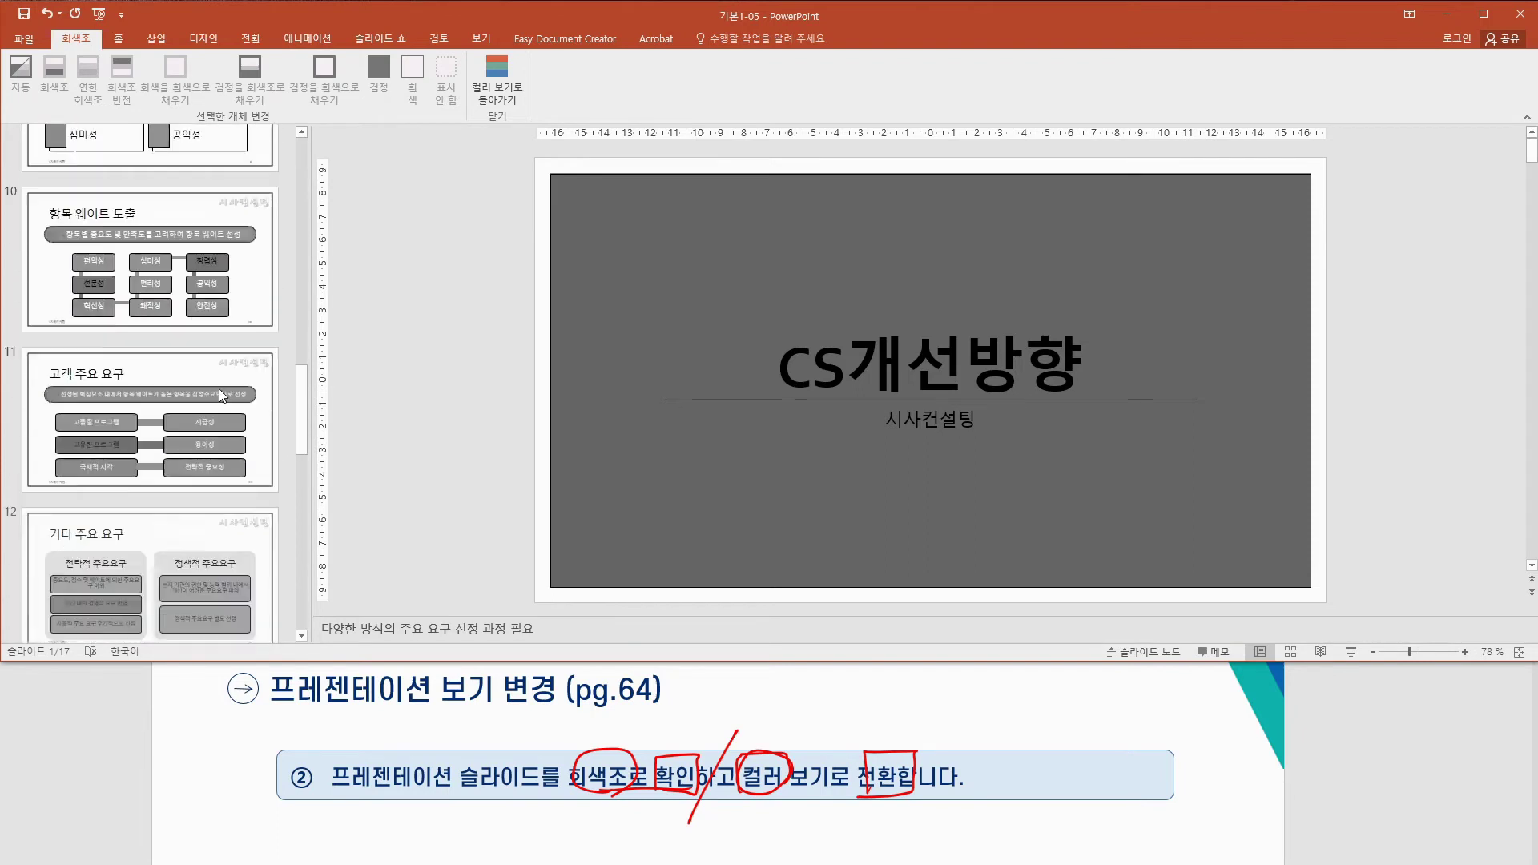
scroll(218, 387, "down", 3)
scroll(219, 389, "up", 3)
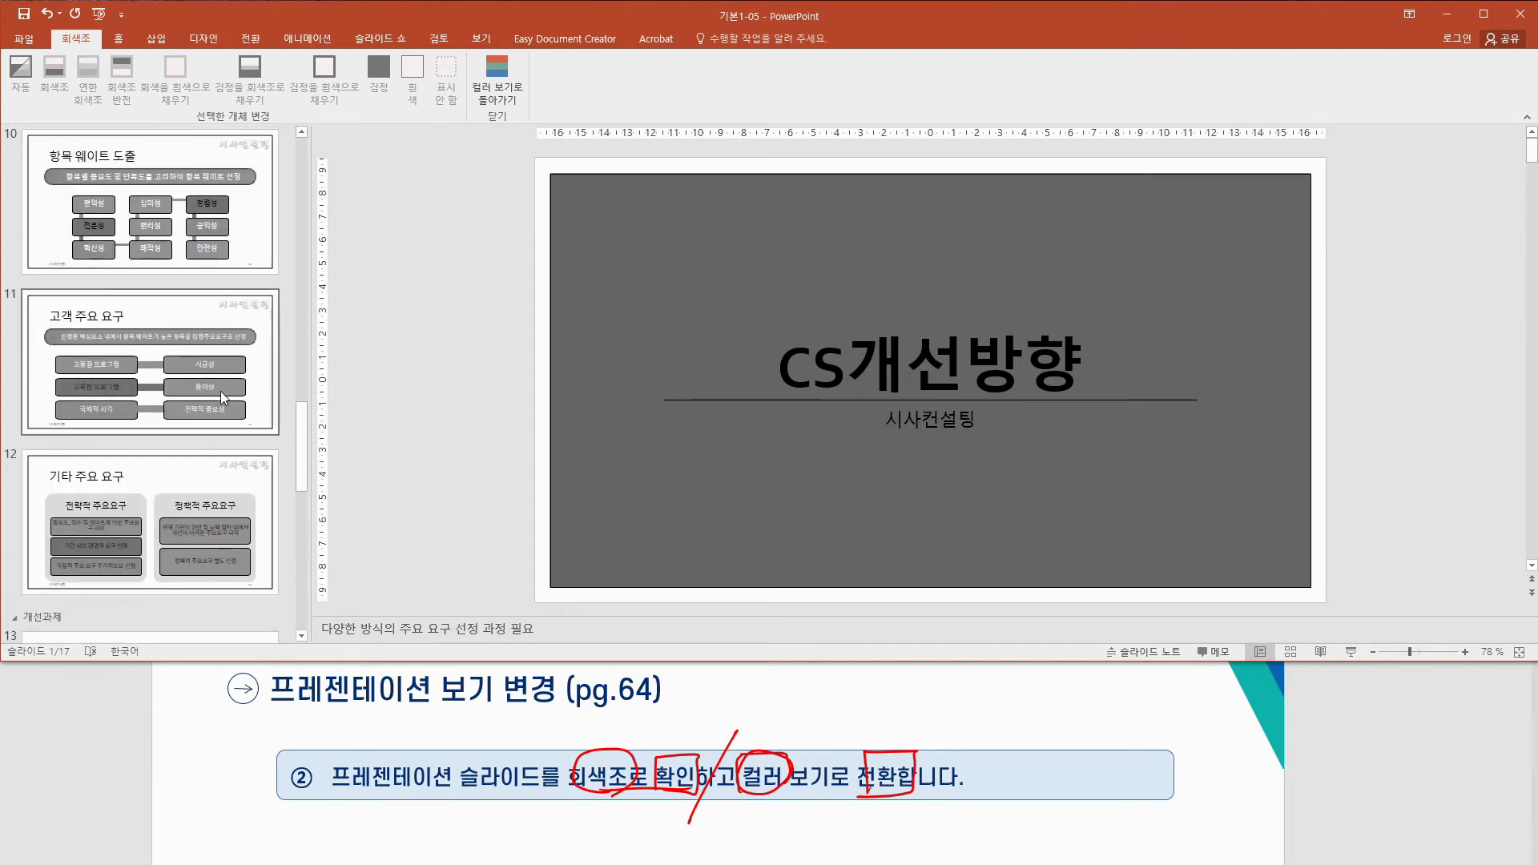
left_click(506, 88)
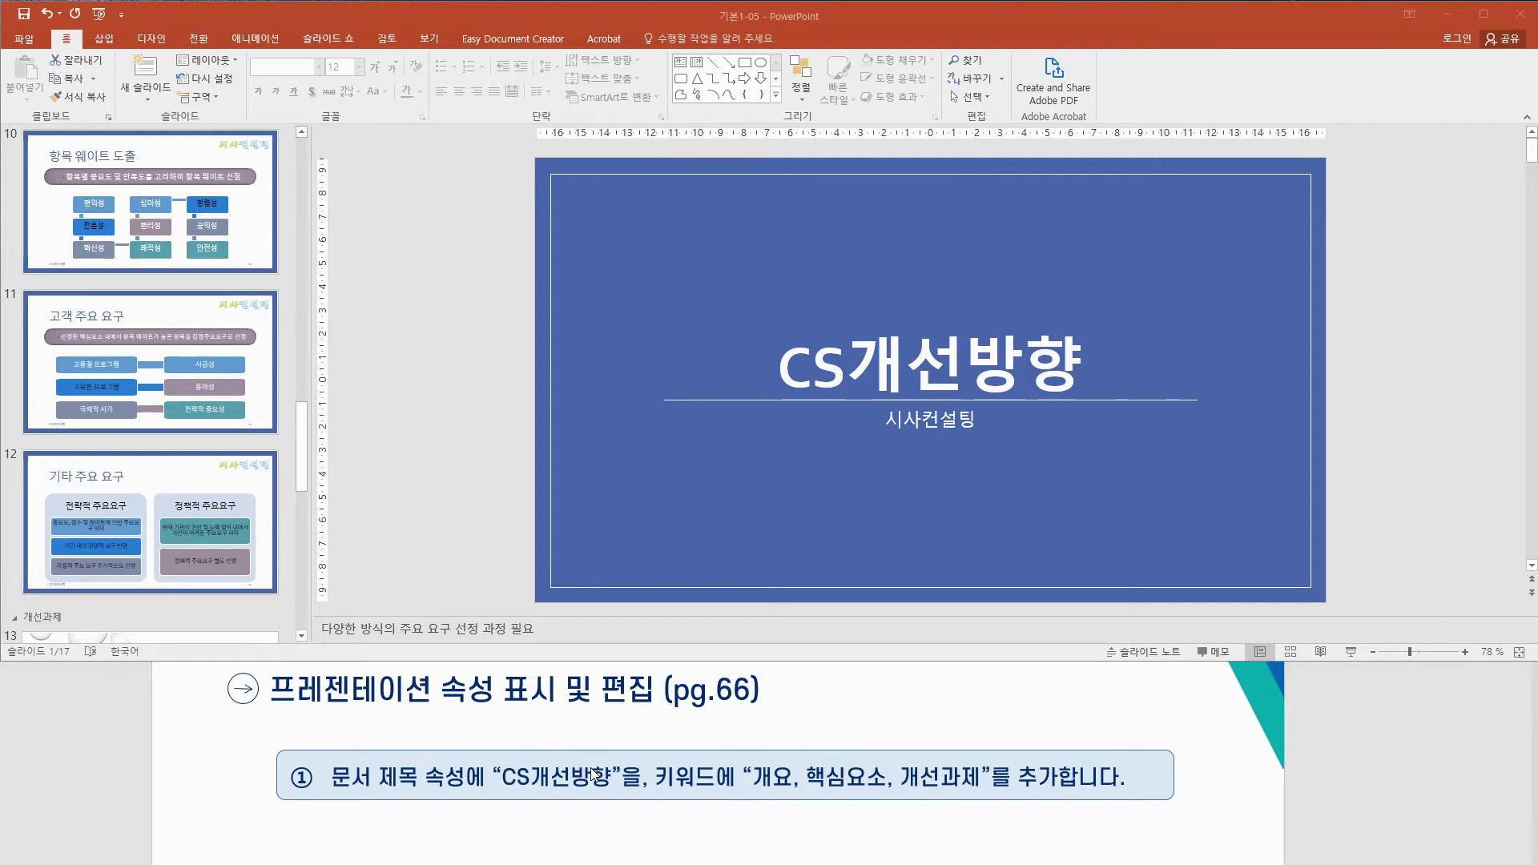
left_click_drag(868, 705, 885, 702)
left_click_drag(872, 708, 888, 741)
left_click_drag(887, 717, 905, 705)
left_click_drag(918, 699, 932, 730)
left_click_drag(937, 700, 967, 726)
mouse_move(973, 695)
left_mouse_down()
mouse_move(975, 738)
mouse_move(1047, 730)
left_mouse_up()
mouse_move(1038, 732)
left_mouse_down()
mouse_move(1075, 726)
mouse_move(1066, 740)
left_mouse_up()
left_click_drag(1054, 743, 1078, 744)
left_click(1084, 732)
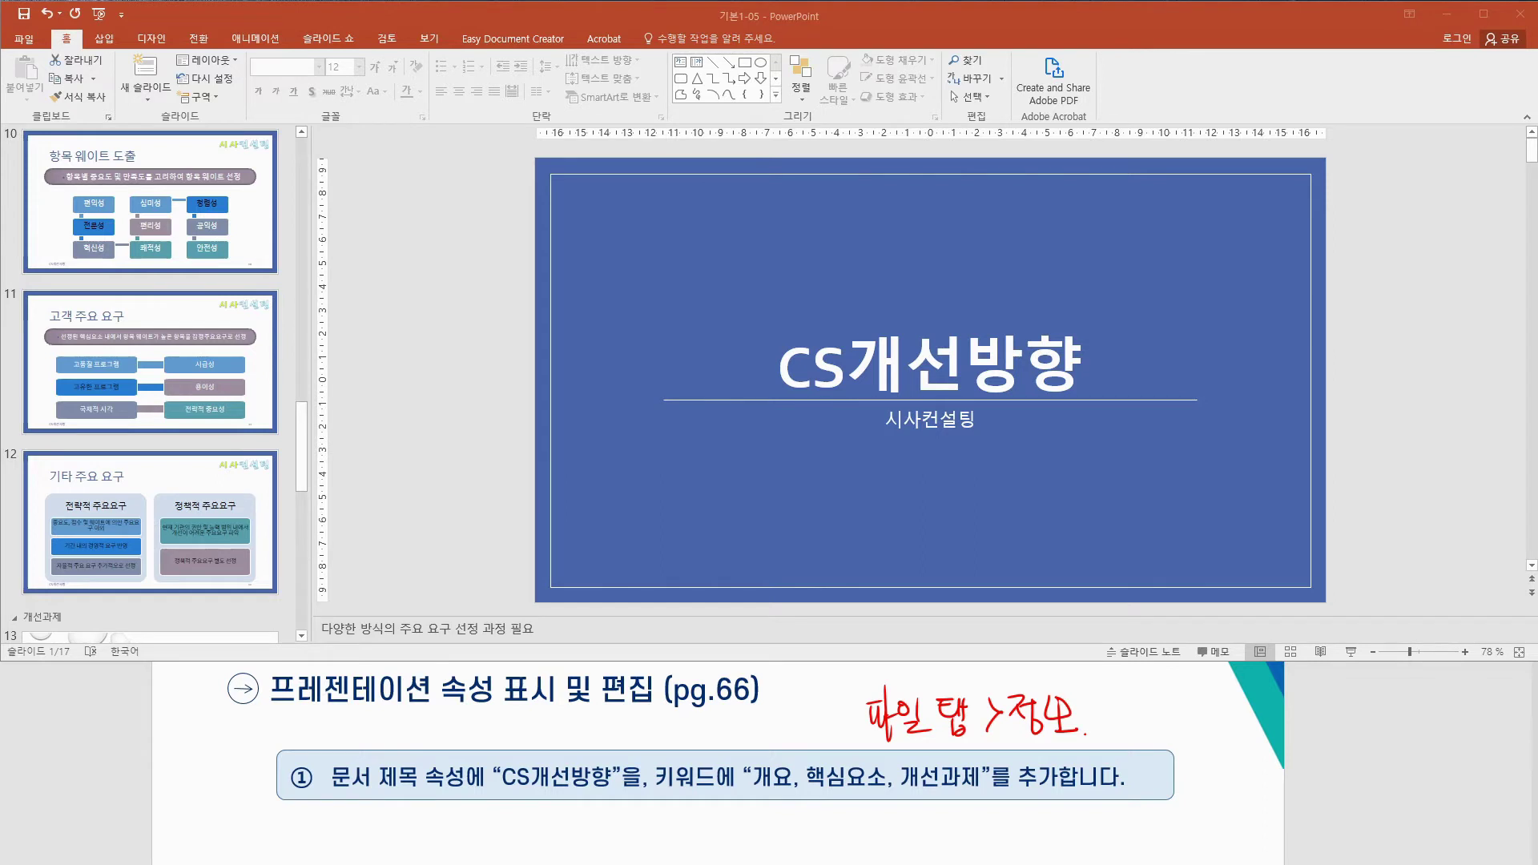
- Set the presentation's title (제목) property to "CS개선방향"
left_click(26, 40)
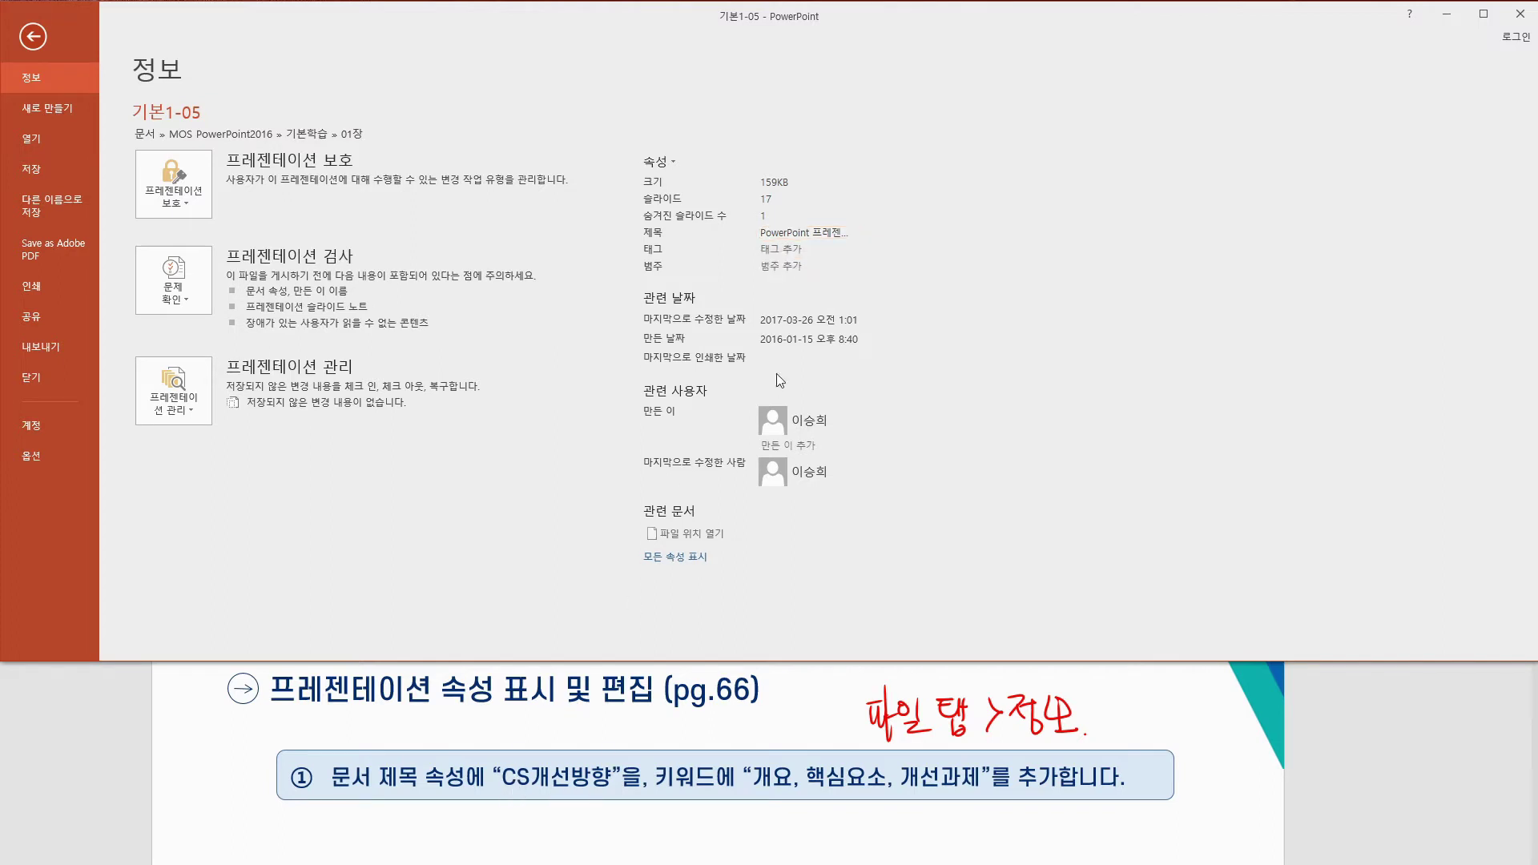
left_click(791, 234)
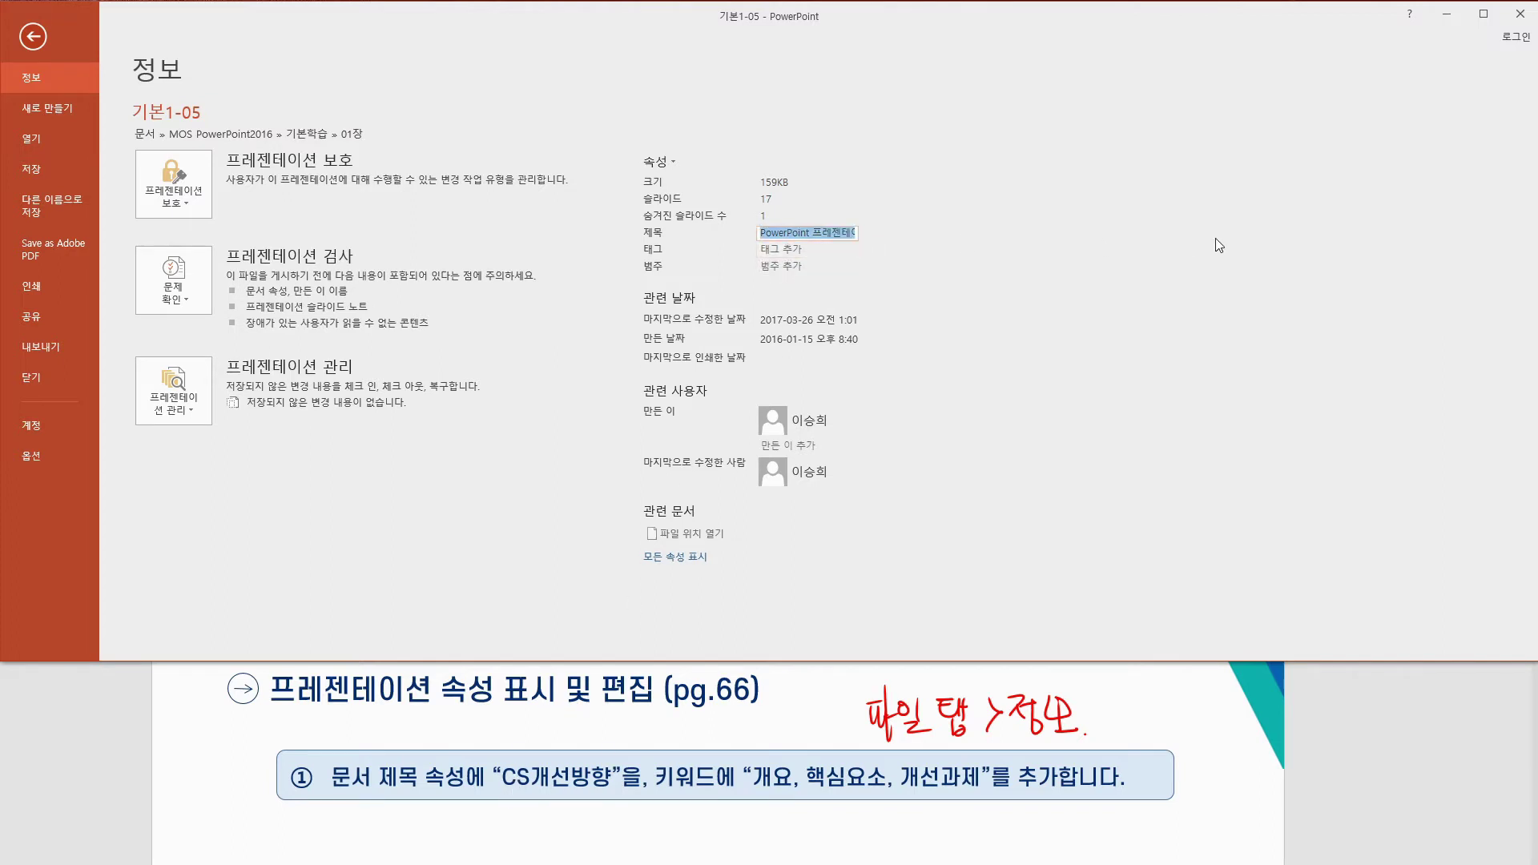
key("BackSpace")
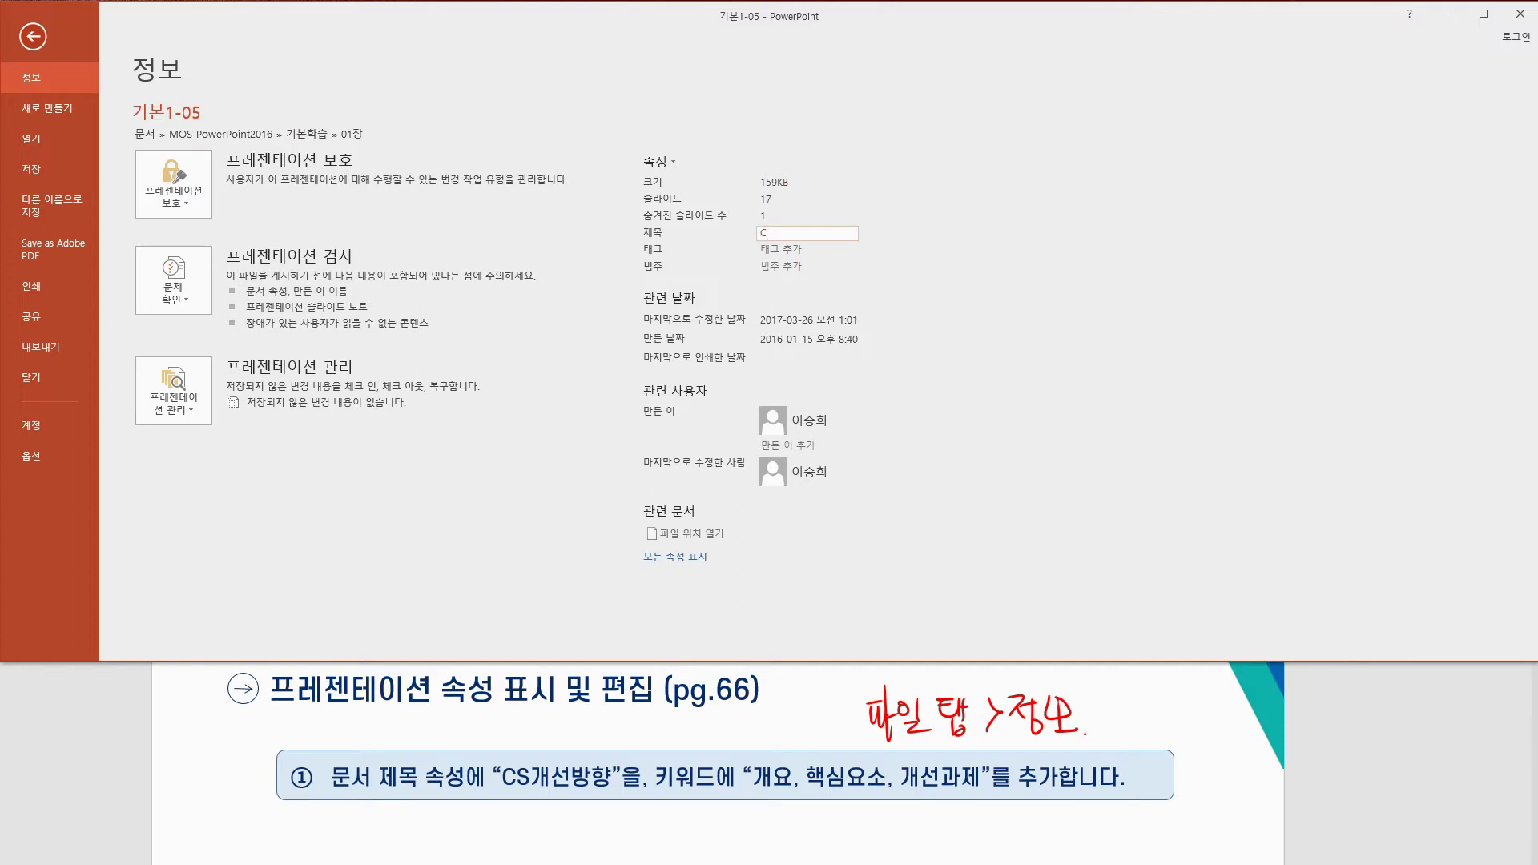
type("CS개선방향")
key("Return")
left_click(888, 232)
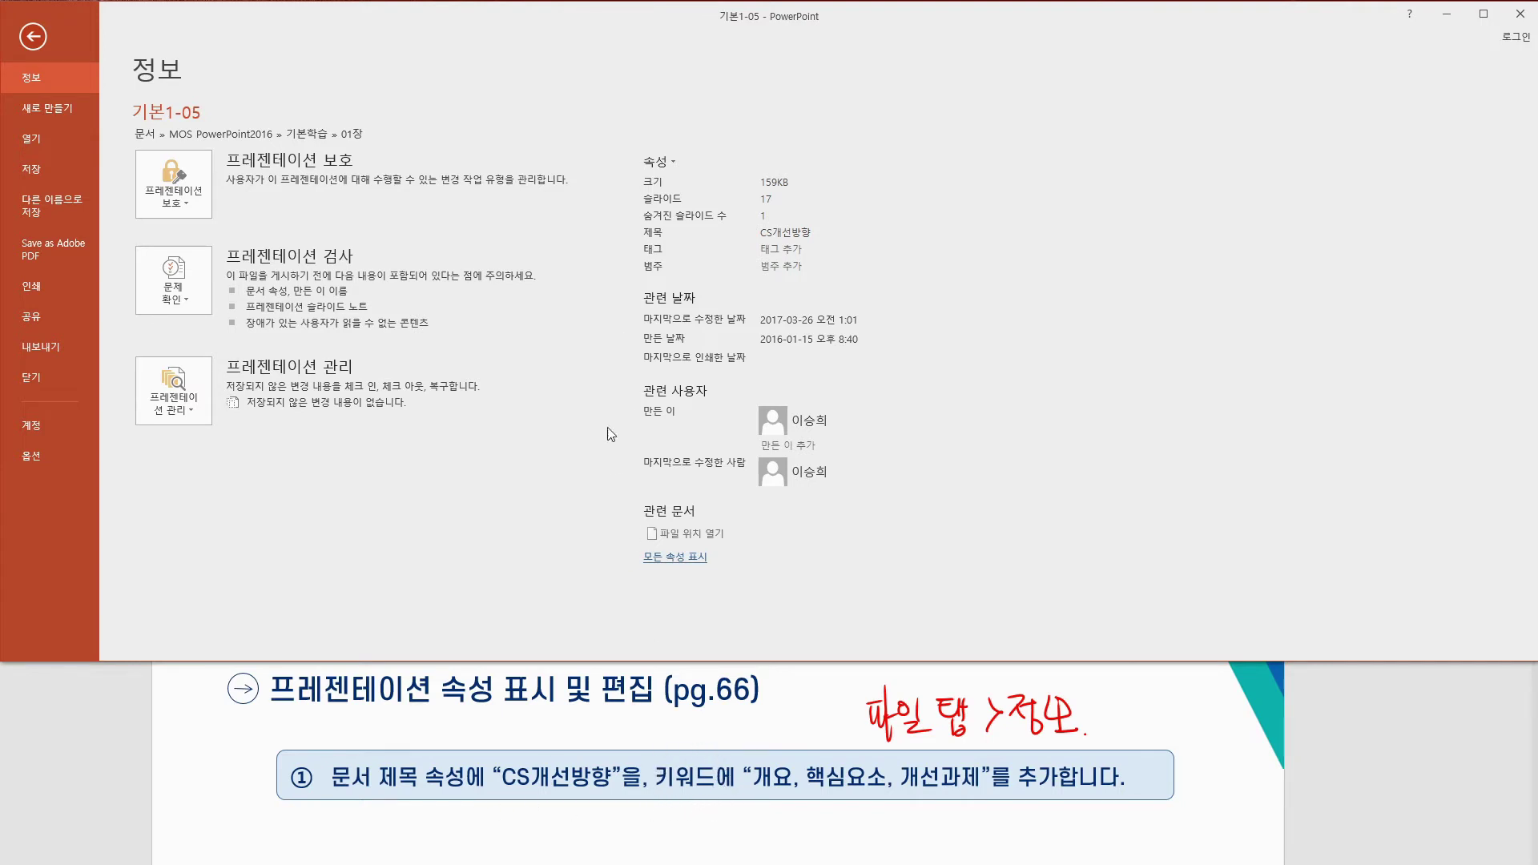
- Enter the keywords (키워드) "개요, 핵심요소, 개선과제" in the advanced document properties and return to the slides
left_click(673, 161)
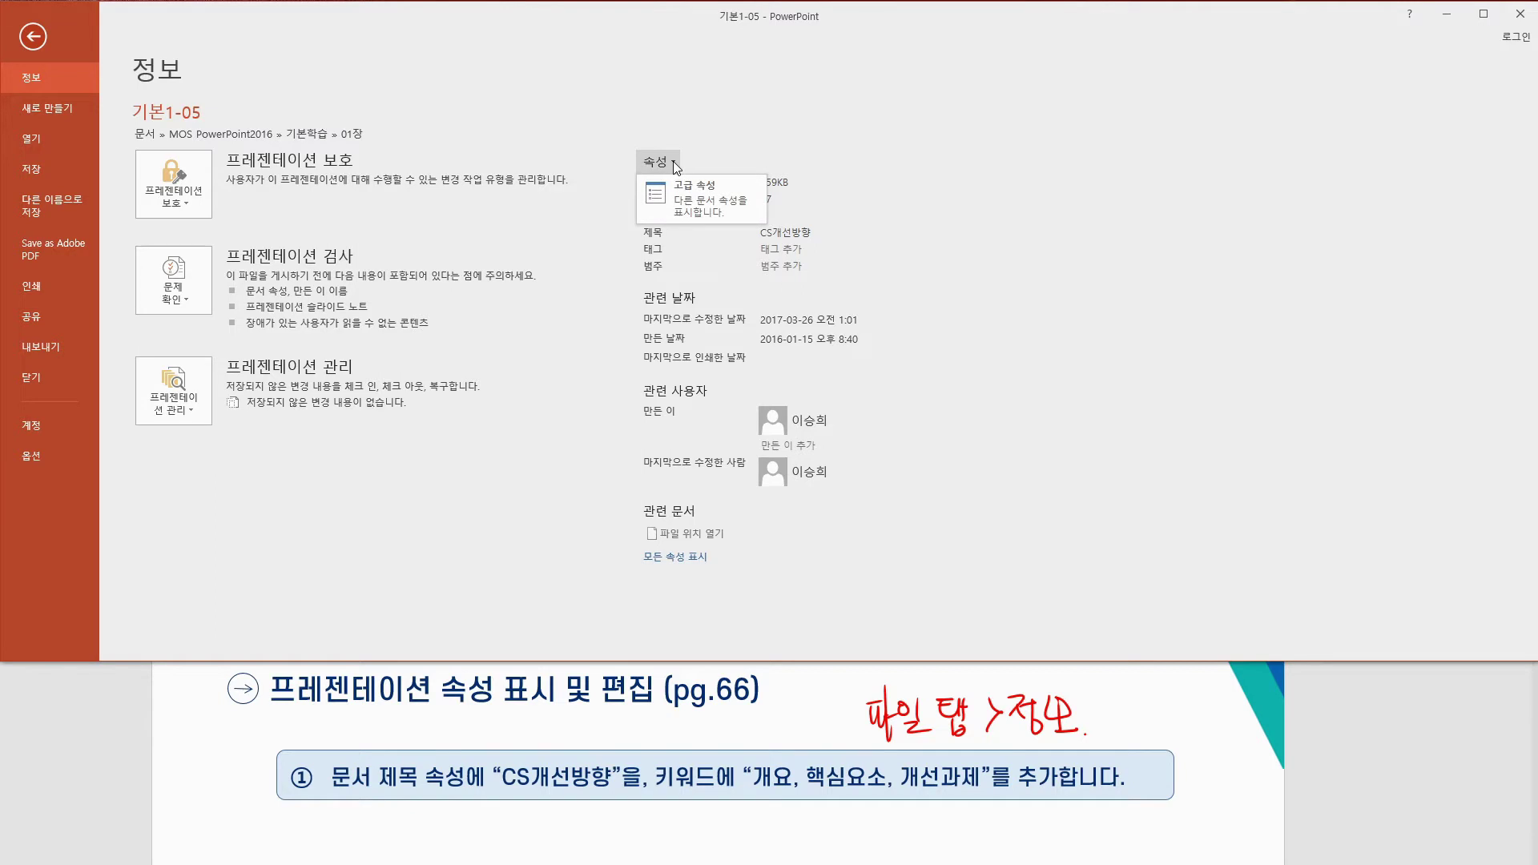
left_click(702, 204)
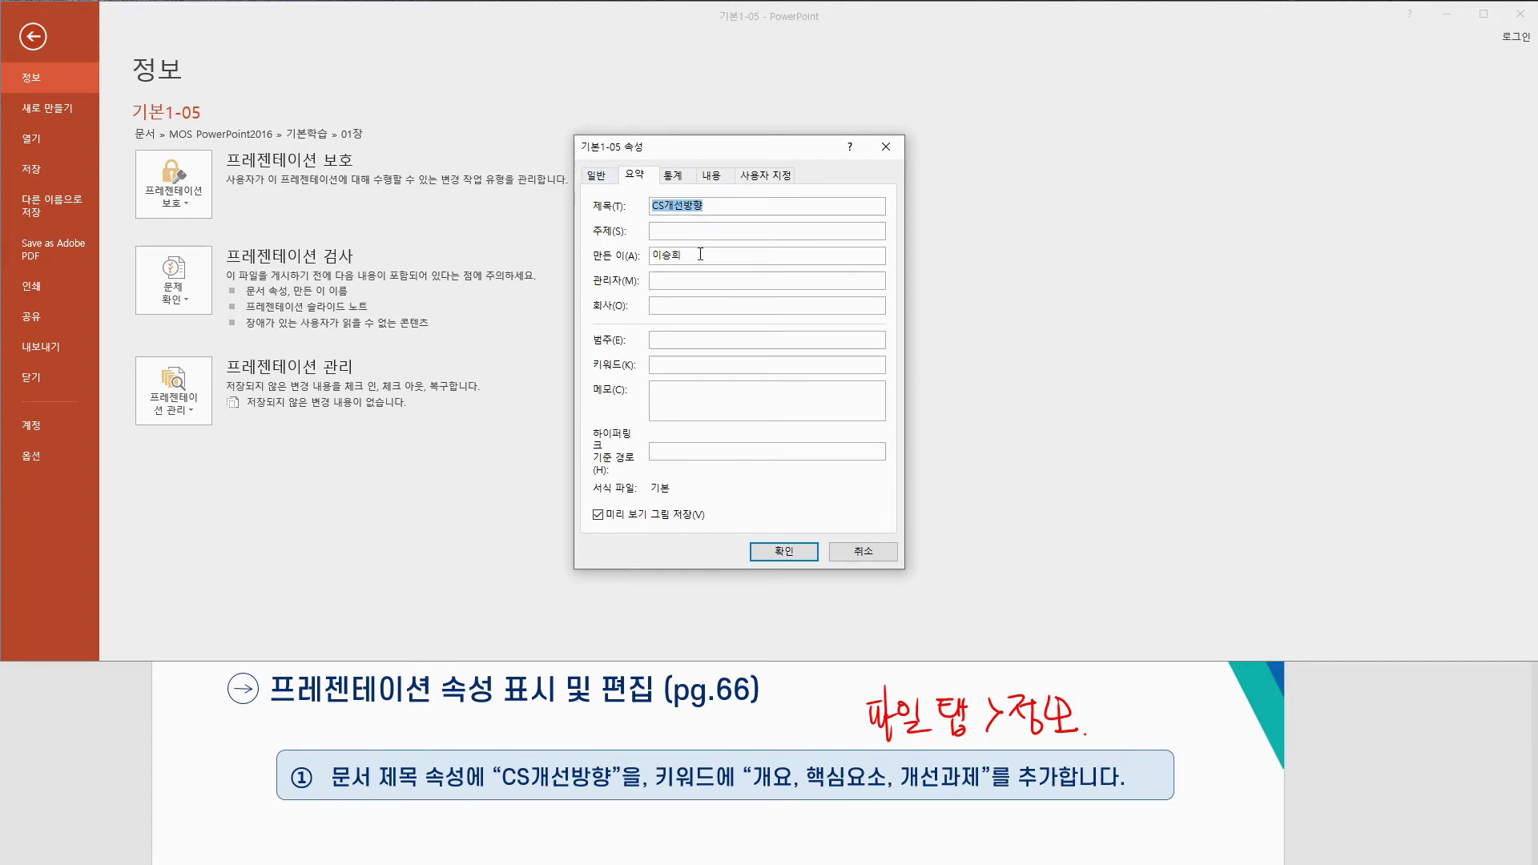
left_click(664, 365)
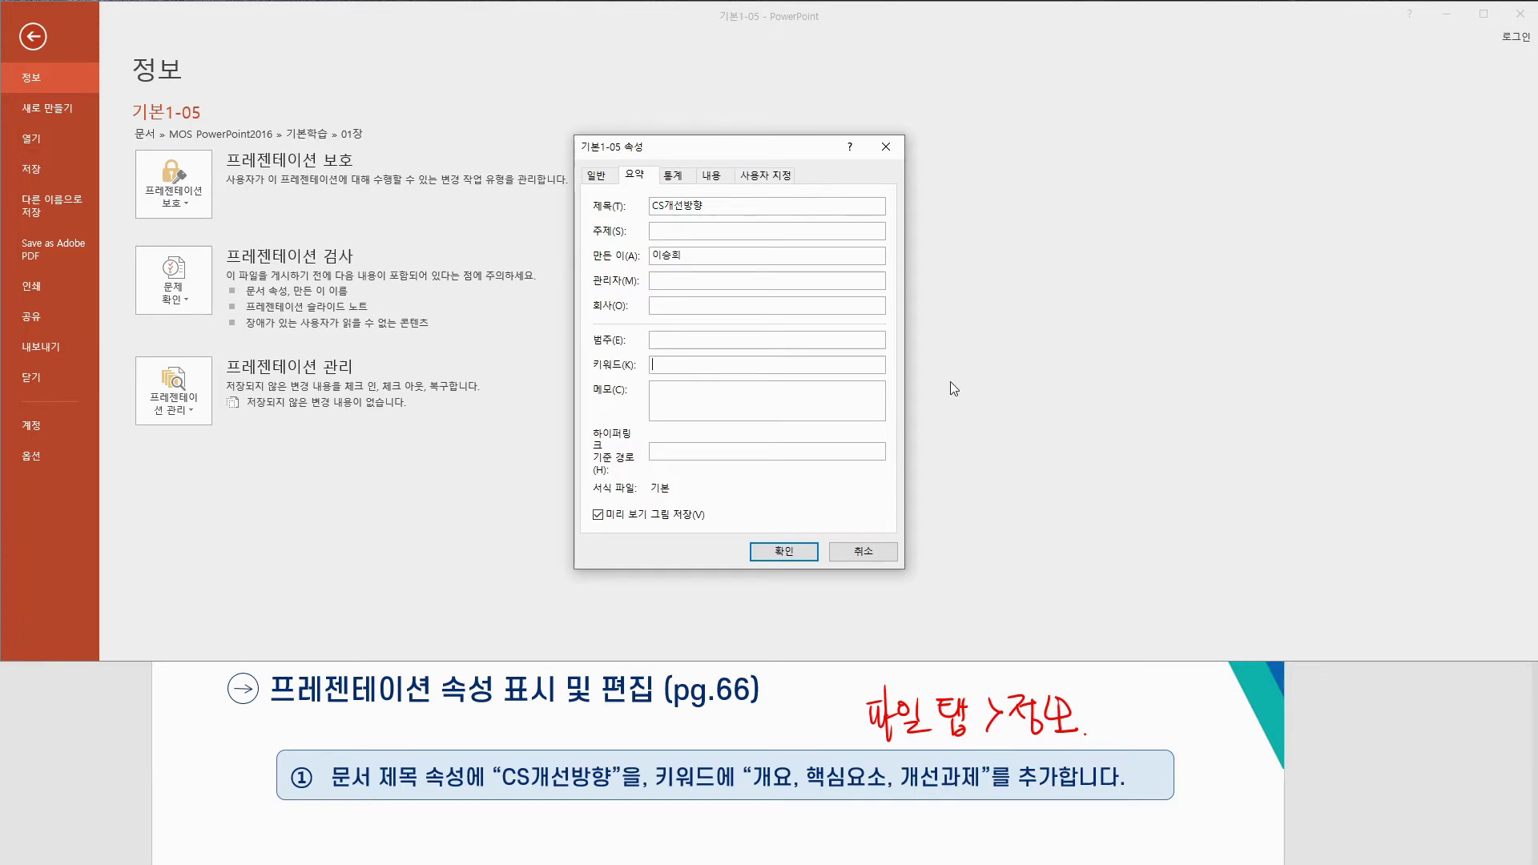
type("rod")
key("BackSpace")
key("BackSpace")
key("BackSpace")
key("Hangul")
type("개요, 핵심요소, 개선과제")
left_click(795, 556)
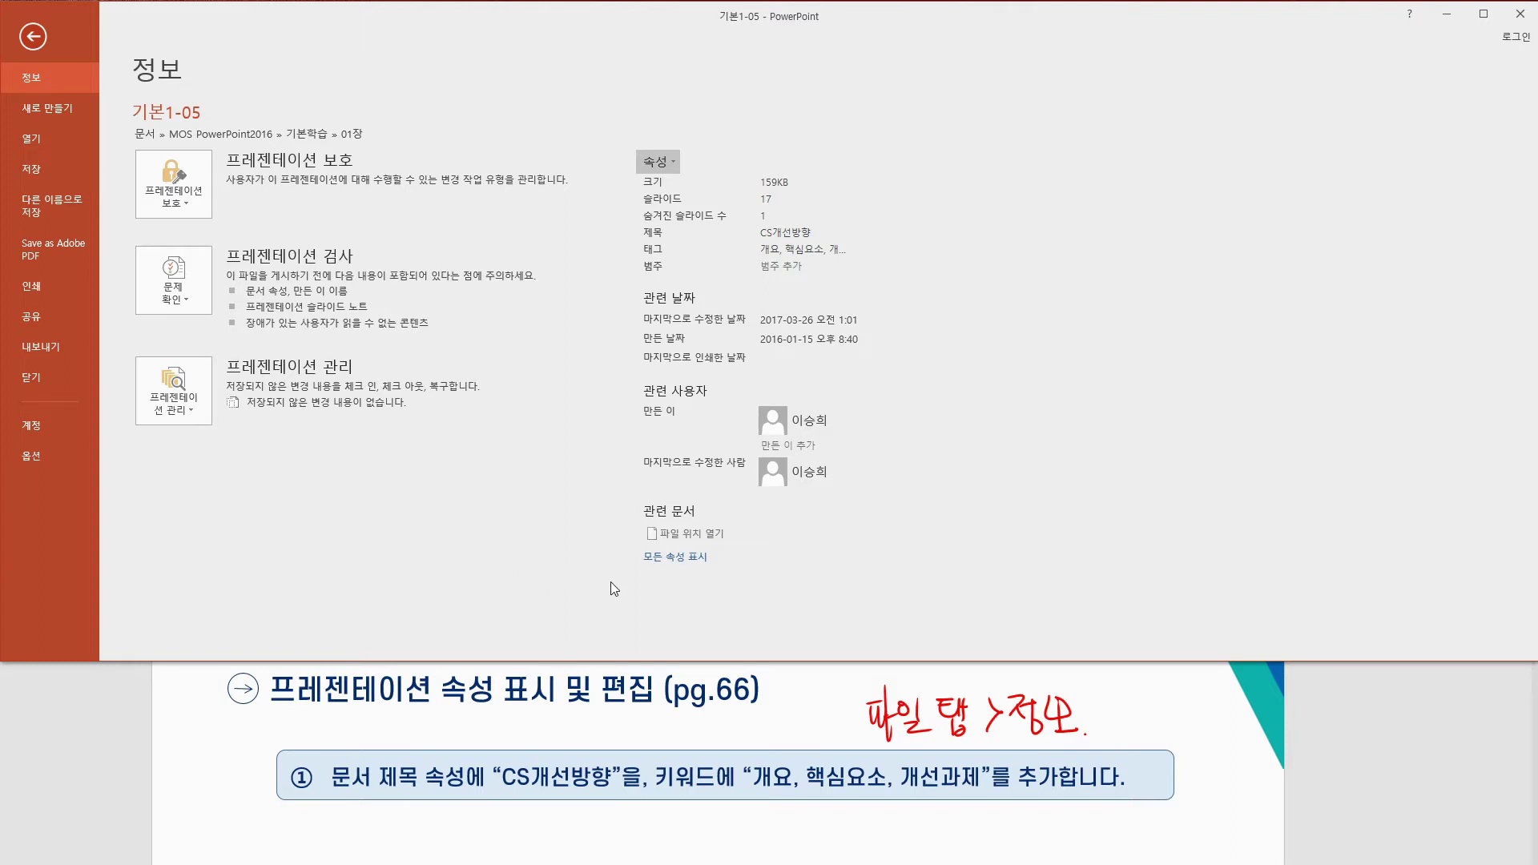
left_click(34, 36)
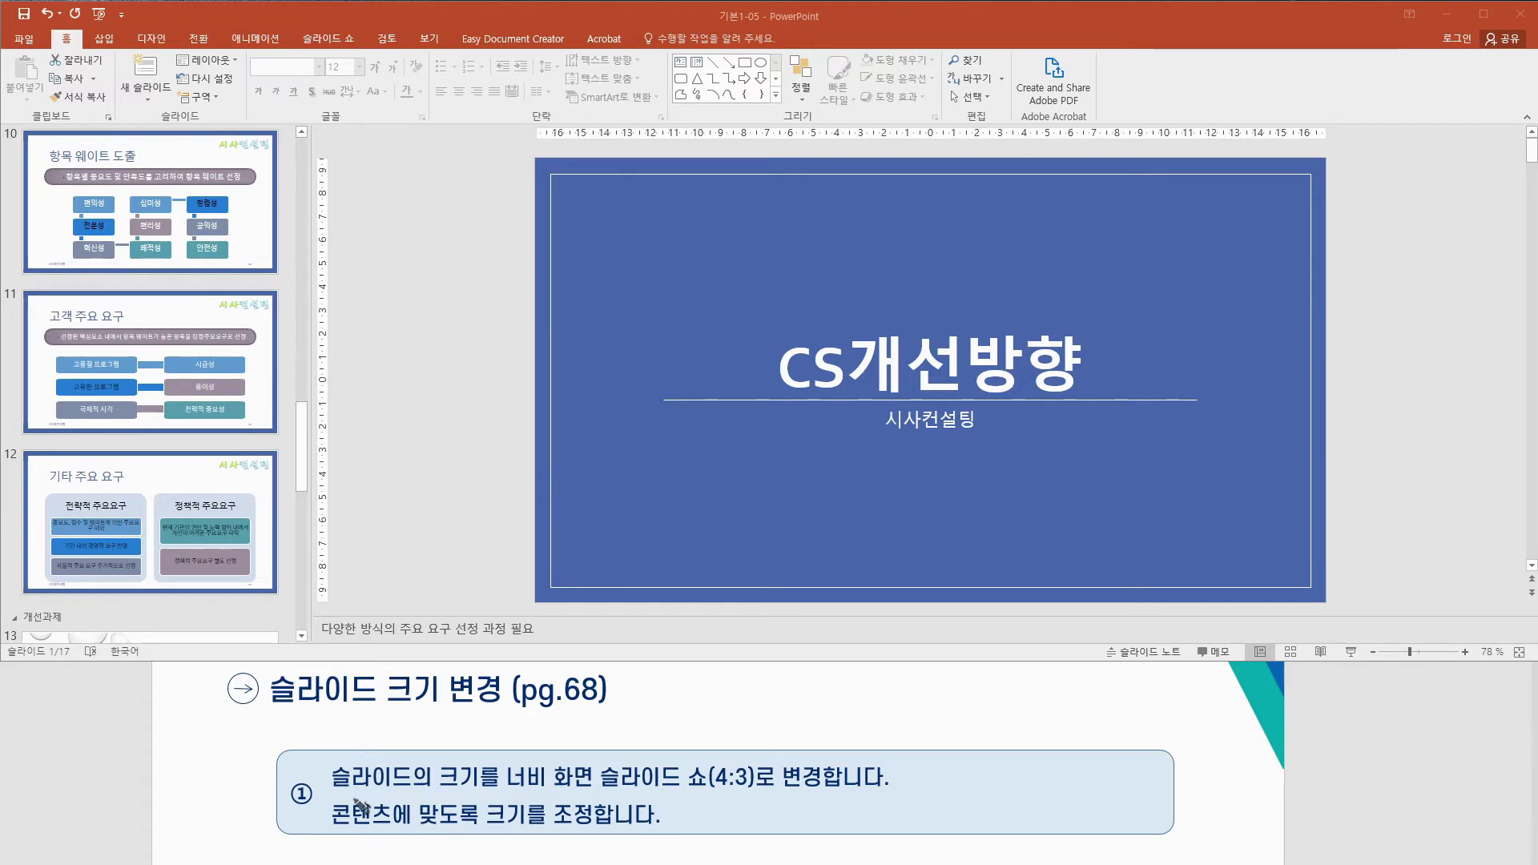
mouse_move(345, 801)
left_mouse_down()
mouse_move(325, 771)
mouse_move(422, 763)
mouse_move(486, 789)
mouse_move(320, 795)
left_mouse_up()
left_click_drag(470, 759, 639, 706)
mouse_move(623, 704)
left_mouse_down()
mouse_move(626, 719)
mouse_move(650, 699)
mouse_move(709, 717)
mouse_move(725, 700)
mouse_move(844, 697)
mouse_move(839, 714)
mouse_move(898, 725)
left_mouse_up()
right_click(743, 711)
left_click(756, 689)
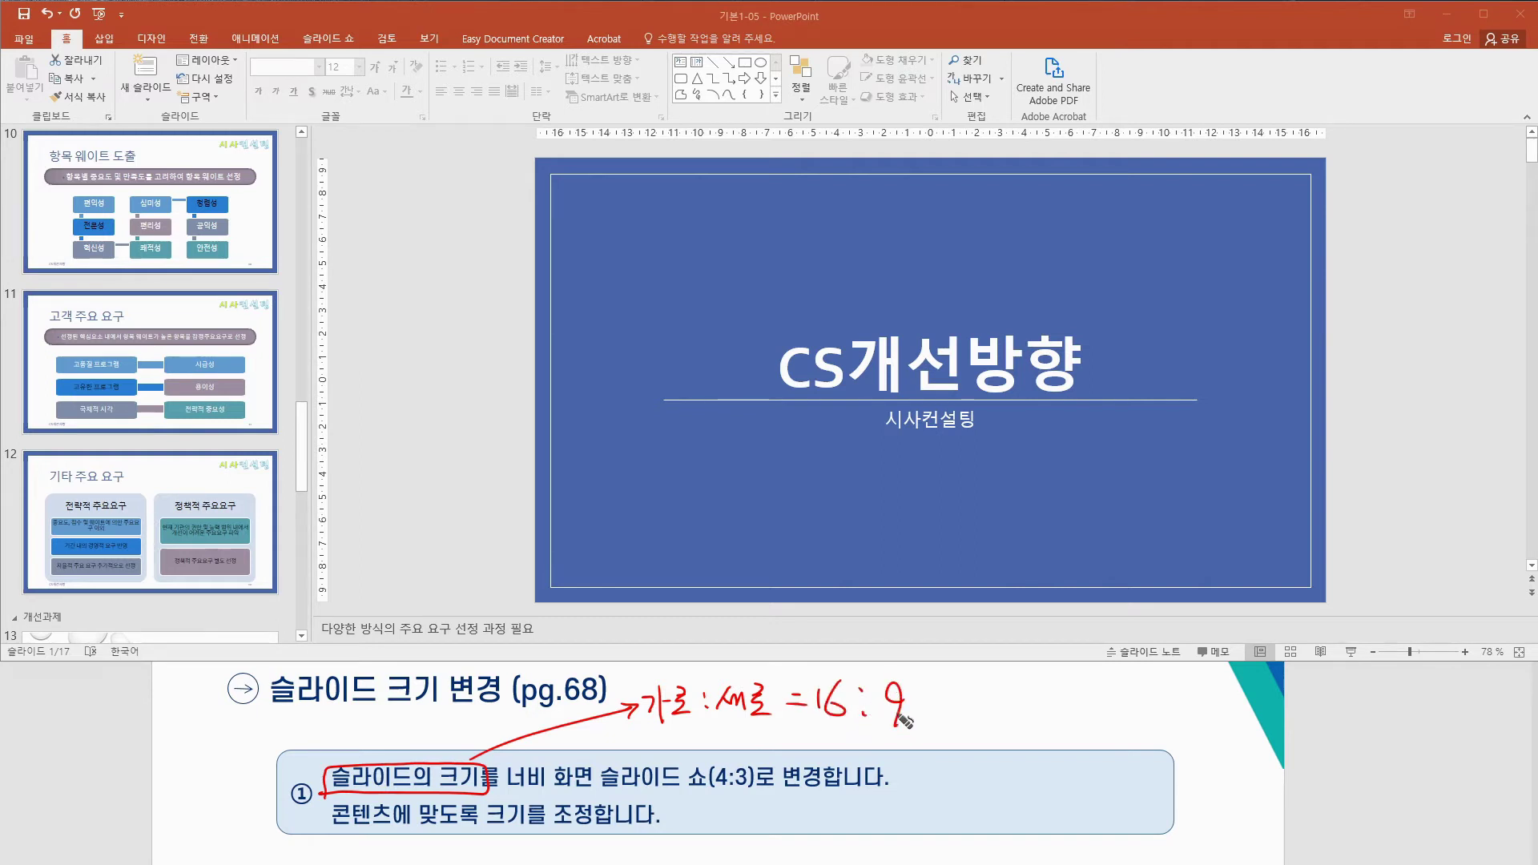
left_click_drag(629, 742, 905, 730)
left_click_drag(911, 724, 909, 735)
left_click_drag(918, 725, 915, 734)
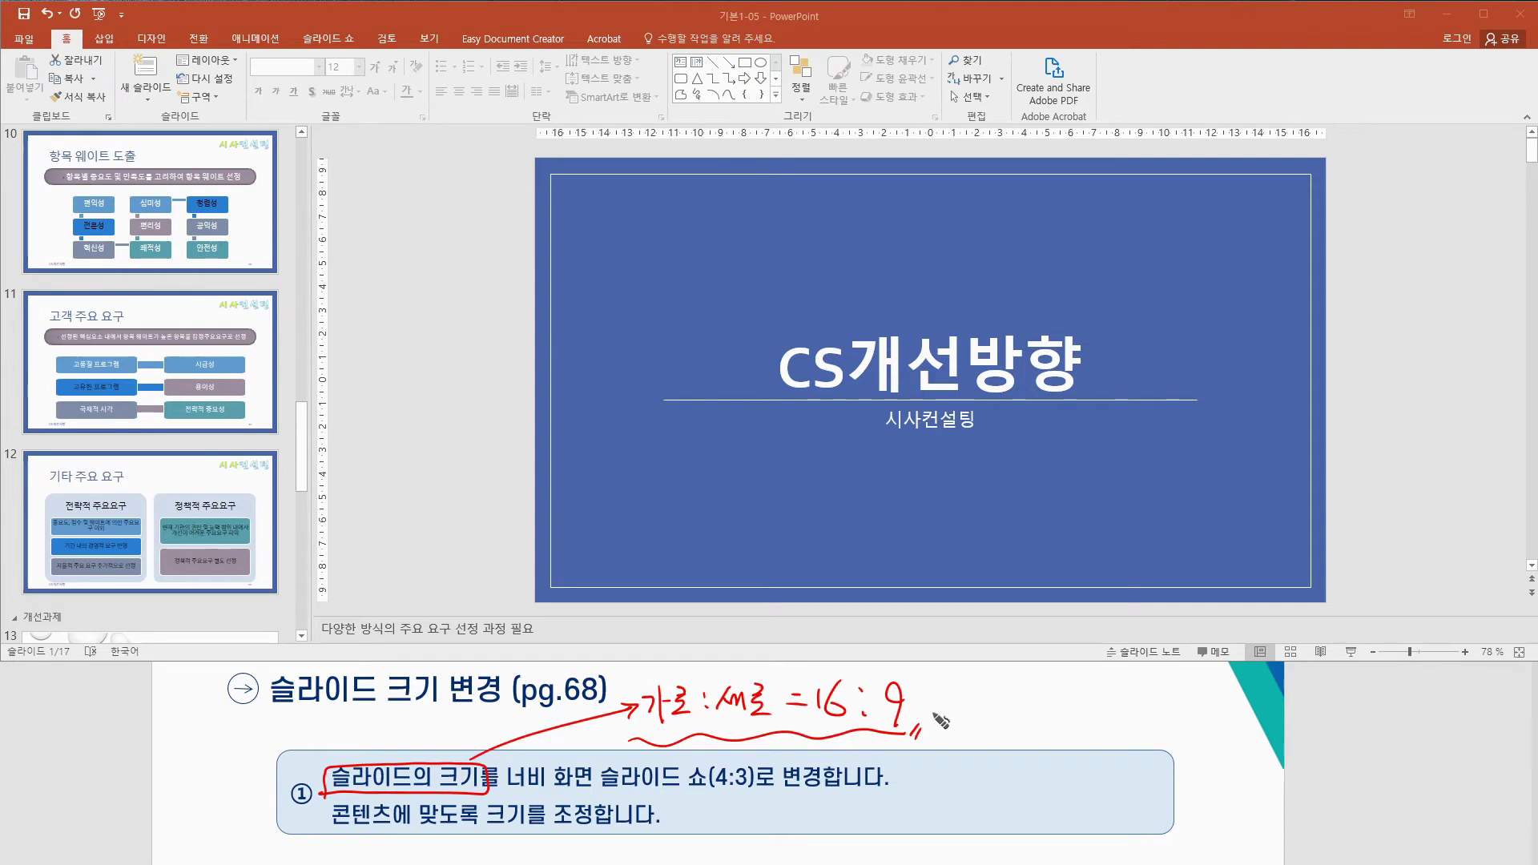
mouse_move(751, 795)
left_mouse_down()
mouse_move(711, 798)
mouse_move(767, 793)
mouse_move(713, 797)
left_mouse_up()
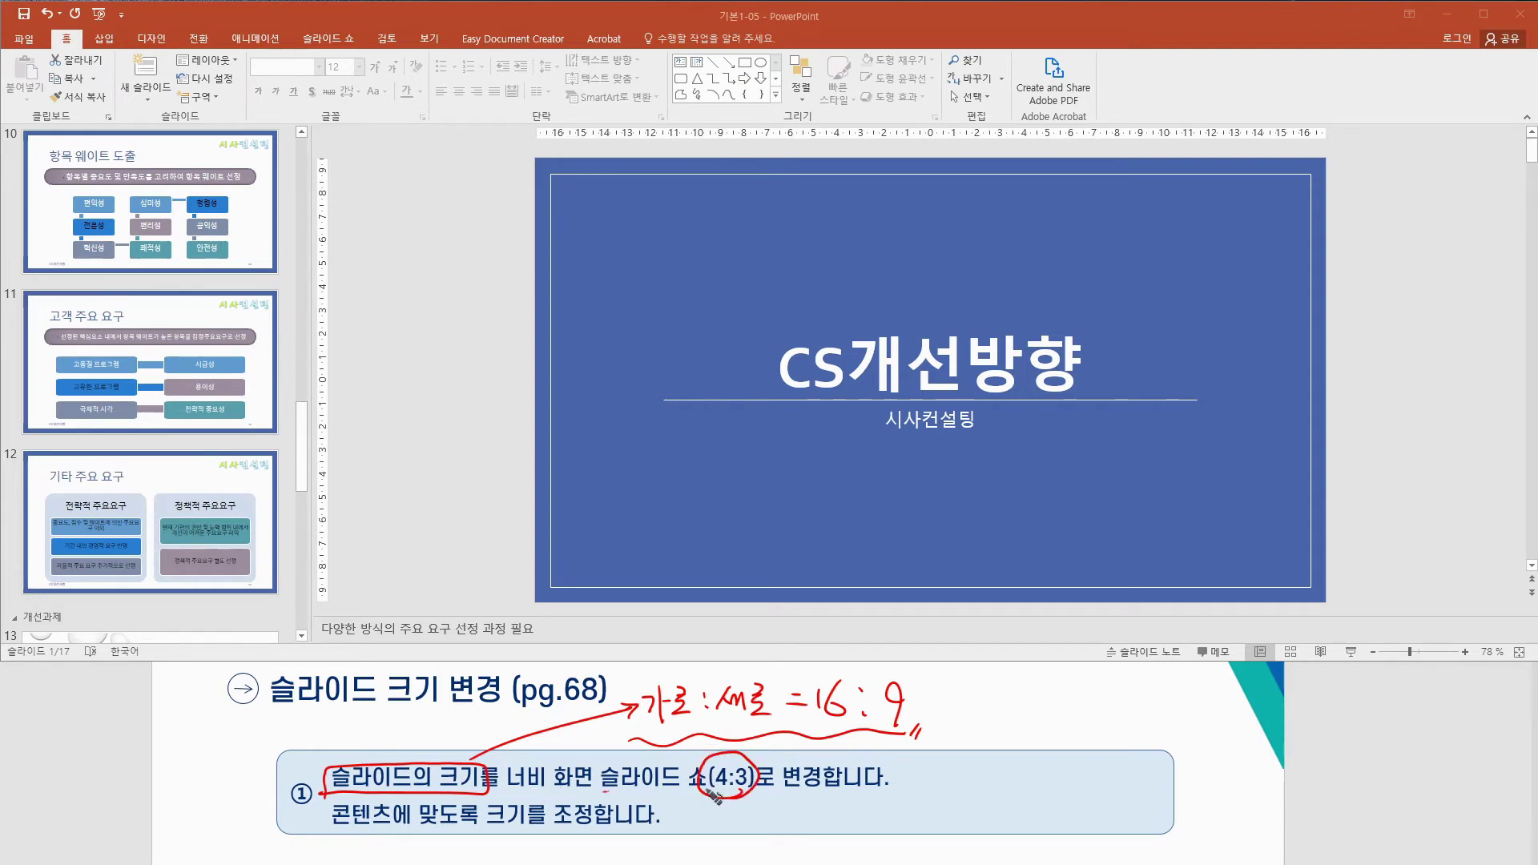
left_click_drag(812, 730, 918, 729)
mouse_move(328, 830)
left_mouse_down()
mouse_move(574, 834)
mouse_move(556, 796)
mouse_move(602, 827)
mouse_move(661, 830)
left_mouse_up()
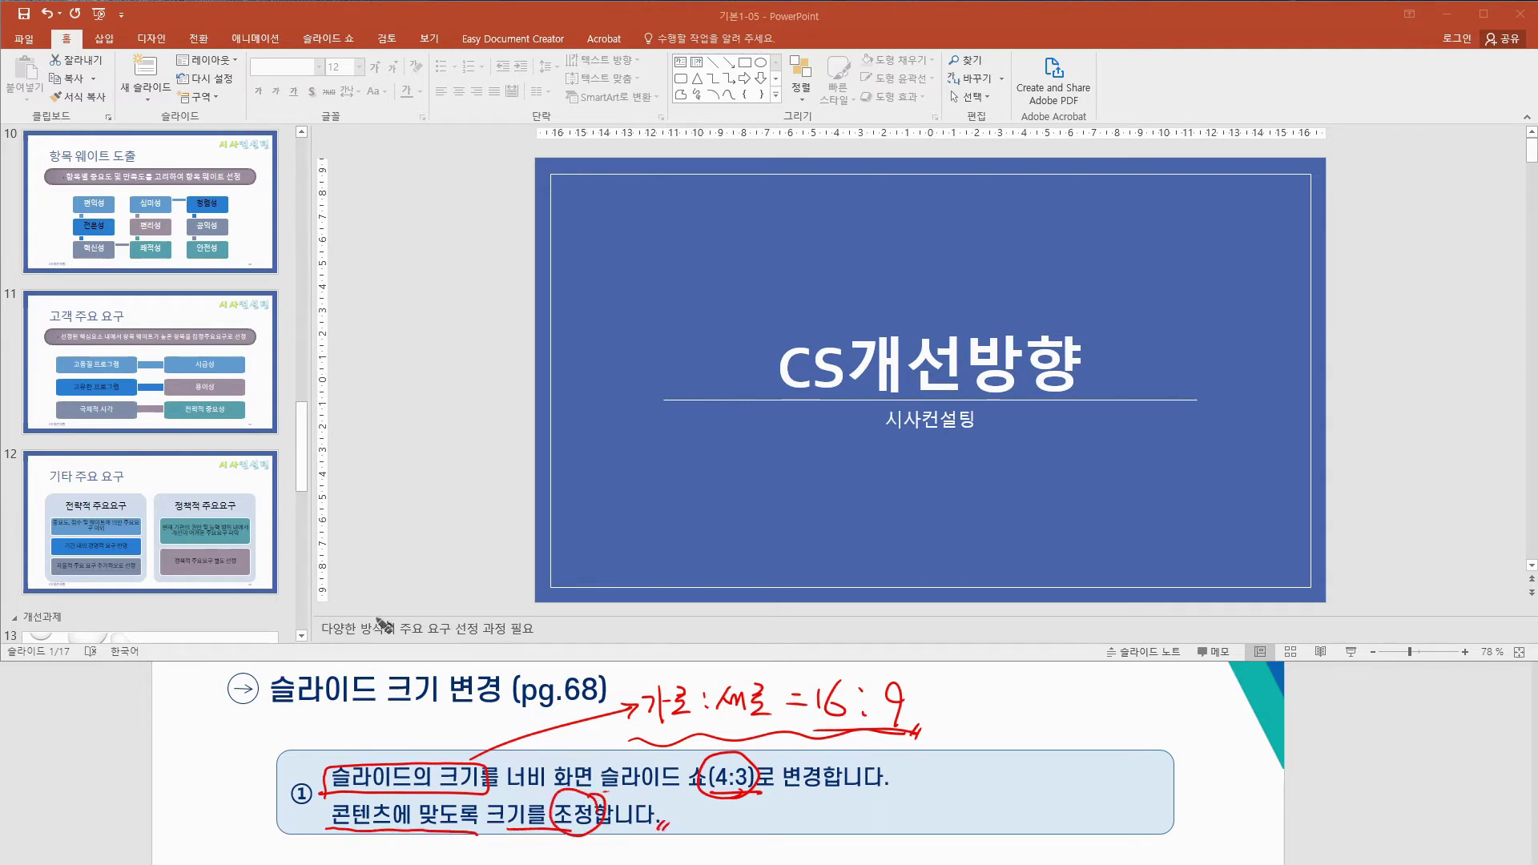